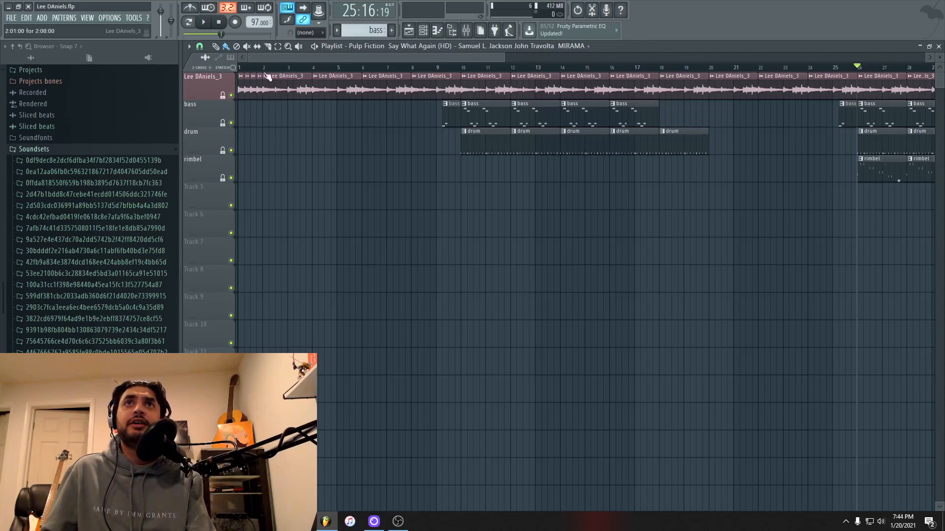
Step: Return the playhead to the start of the song in the playlist
left_click_drag(252, 67, 165, 69)
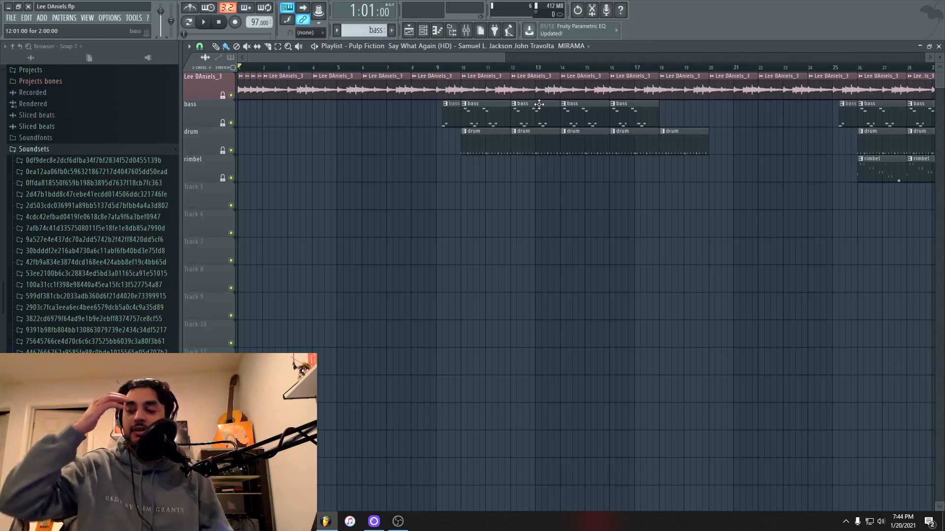
left_click_drag(451, 55, 194, 57)
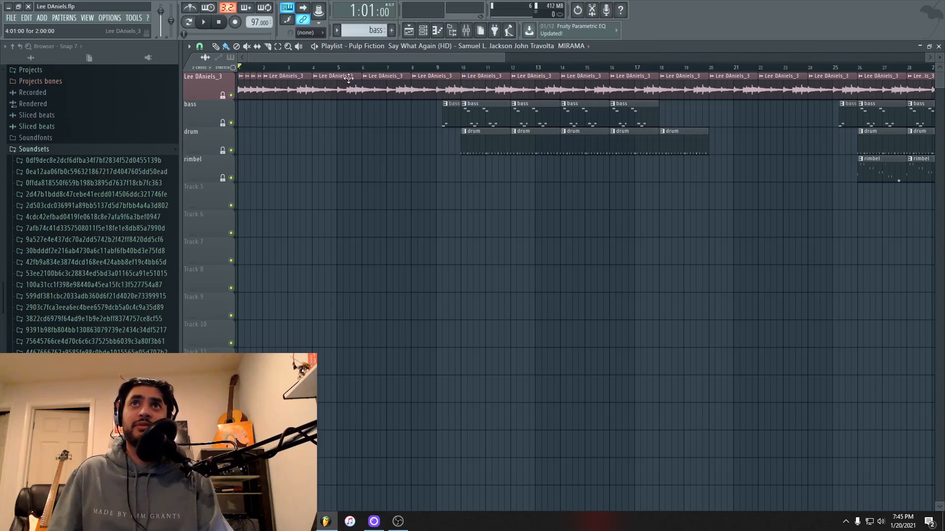
left_click_drag(362, 54, 302, 67)
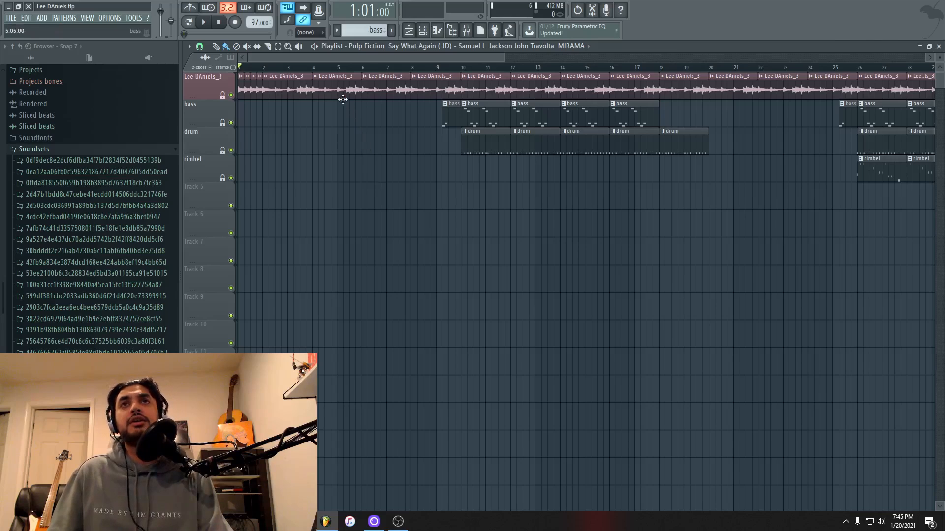
Step: Open the channel settings of the Lee DAniels_3 audio clip and place the window over the middle of the playlist
double_click(292, 93)
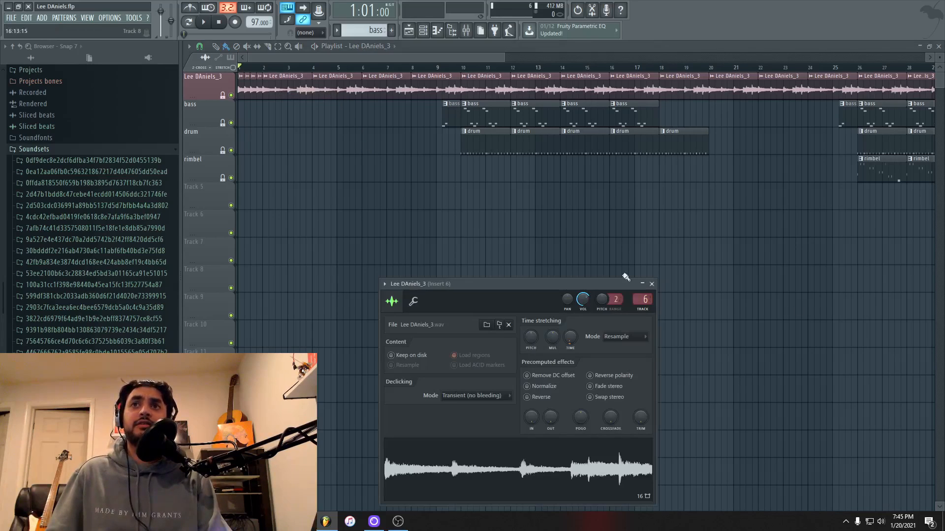
left_click_drag(572, 286, 544, 139)
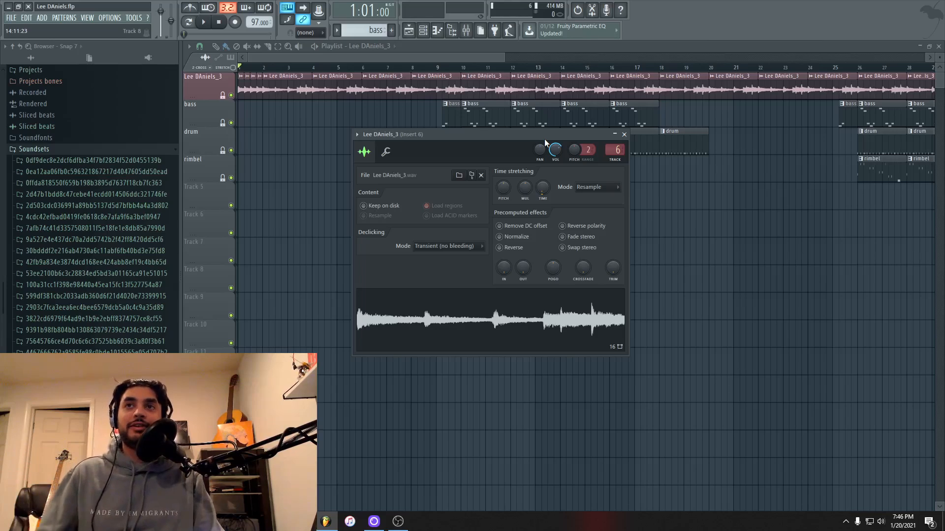
left_click_drag(500, 135, 512, 139)
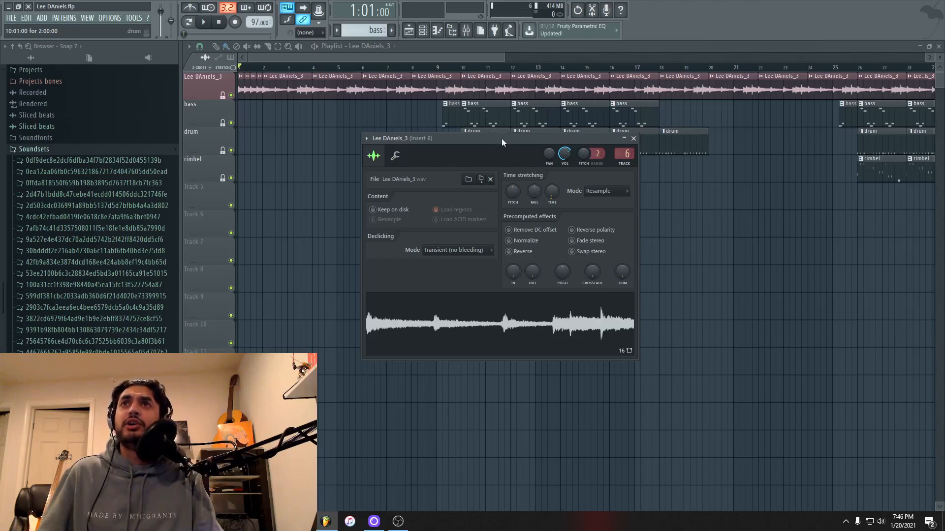
left_click_drag(501, 137, 528, 138)
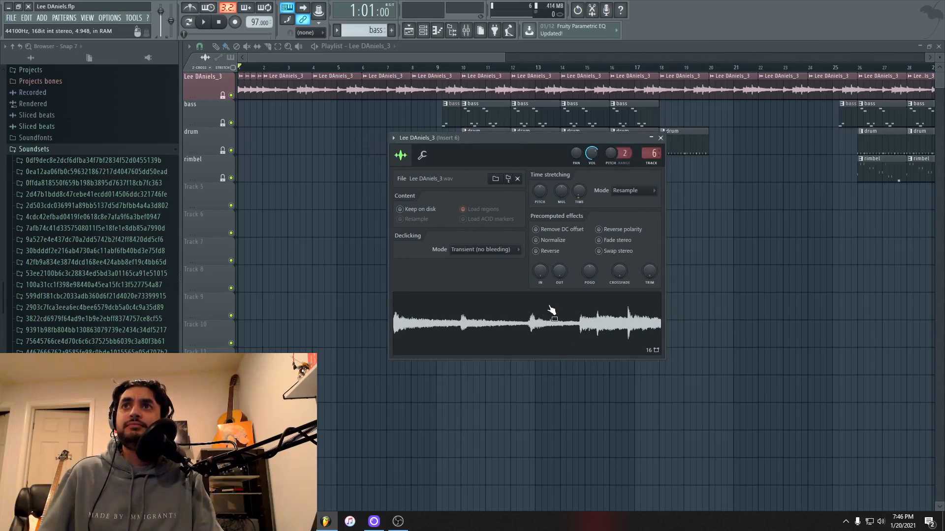
Step: Show the effects on the sample's mixer track, Insert 6, and inspect the Fruity parametric EQ 2 curve
left_click(654, 156)
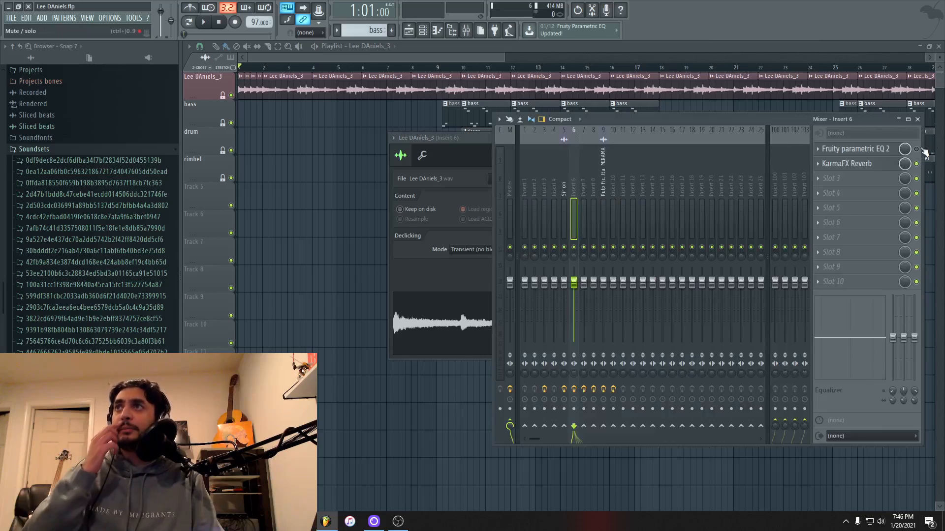
left_click(860, 150)
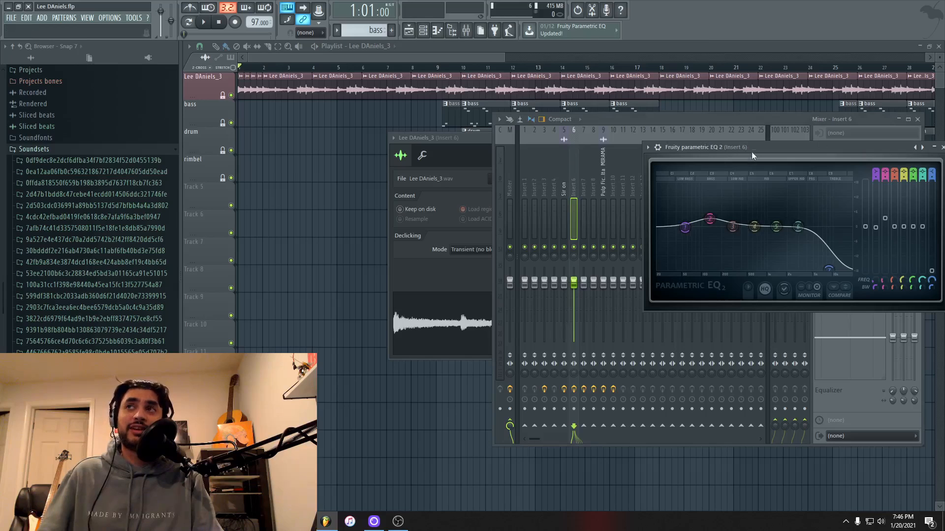
left_click_drag(751, 150, 588, 141)
left_click(781, 139)
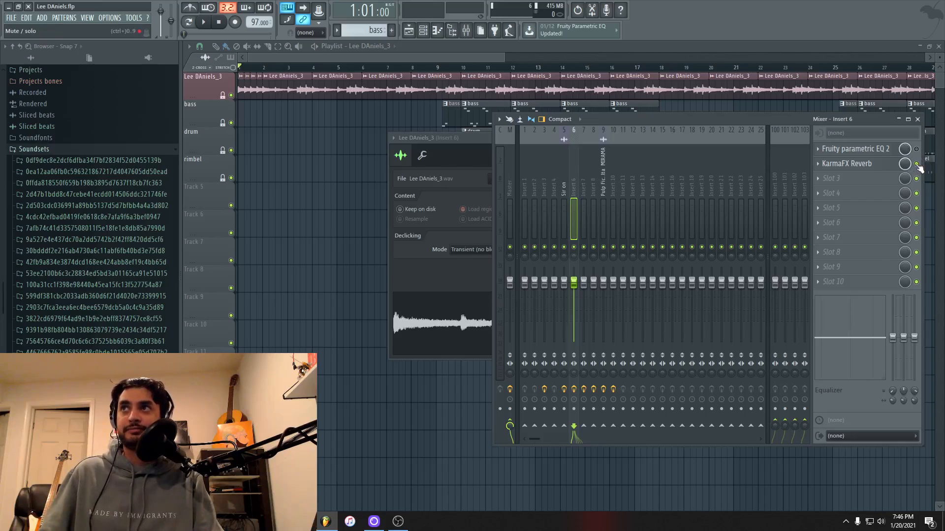
Step: Audition the Lee DAniels_3 sample from its waveform several times
left_click(458, 325)
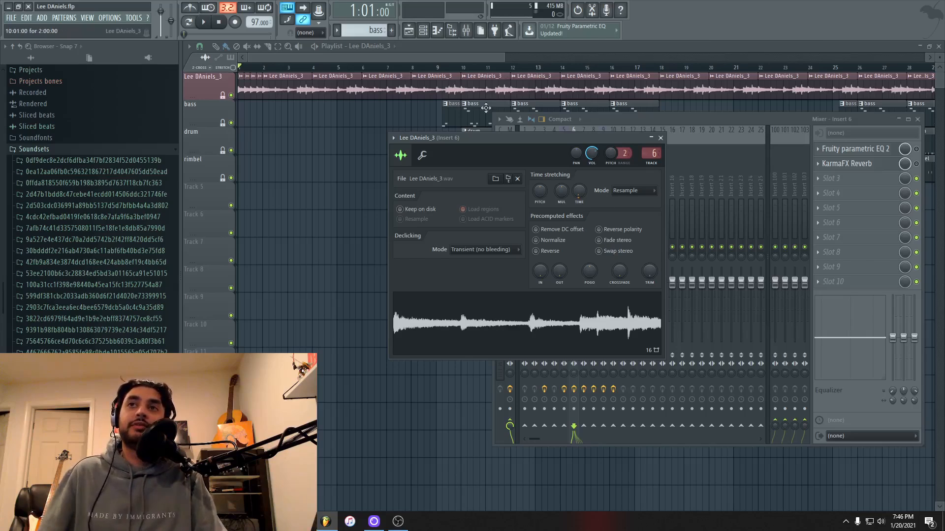
left_click(529, 329)
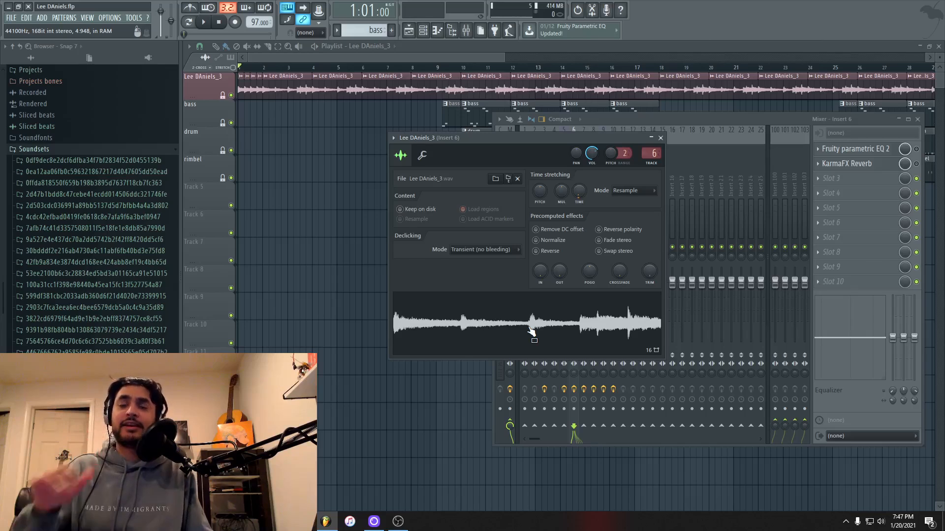
left_click(531, 330)
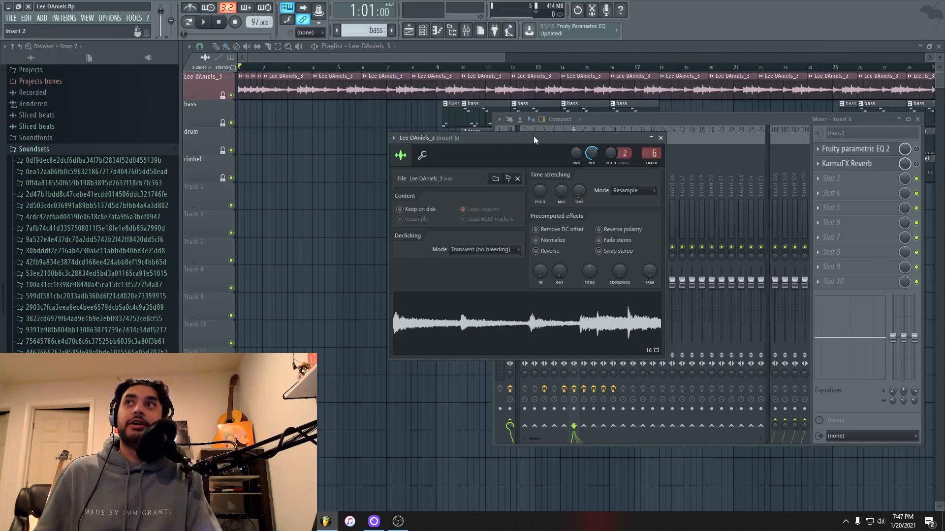
Step: Toggle the KarmaFX Reverb slot on mixer Insert 6 and return to the playlist
left_click_drag(530, 138, 455, 163)
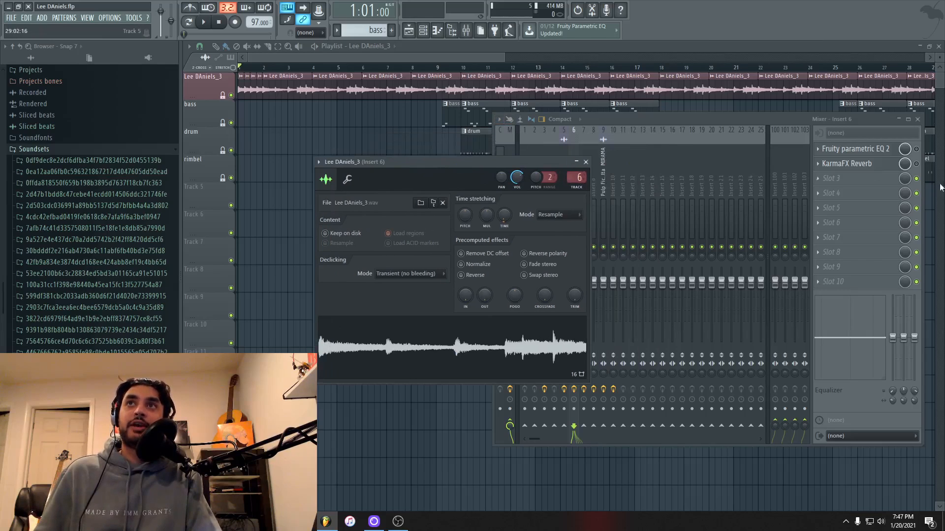
left_click(920, 167)
left_click(452, 52)
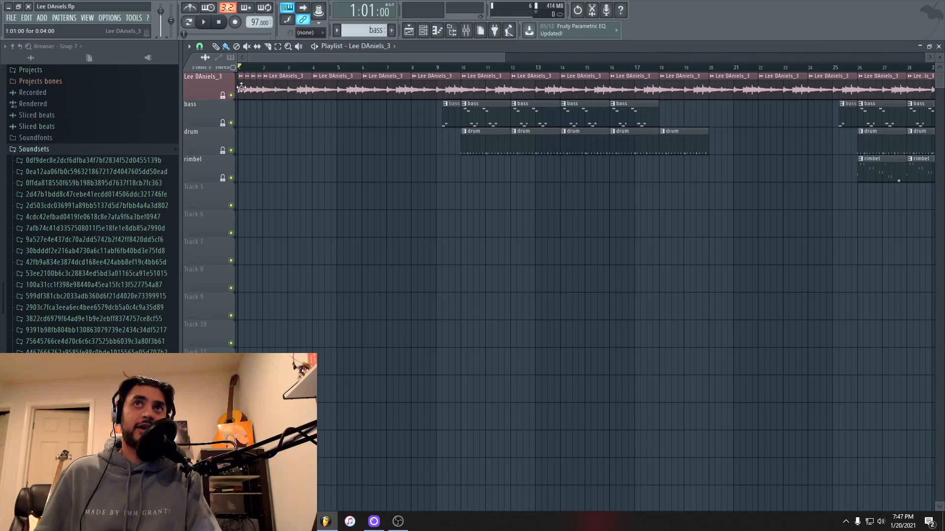
Step: Try shortening a Lee DAniels_3 clip to a small slice on Track 7, and remove the test clips
left_click(270, 165)
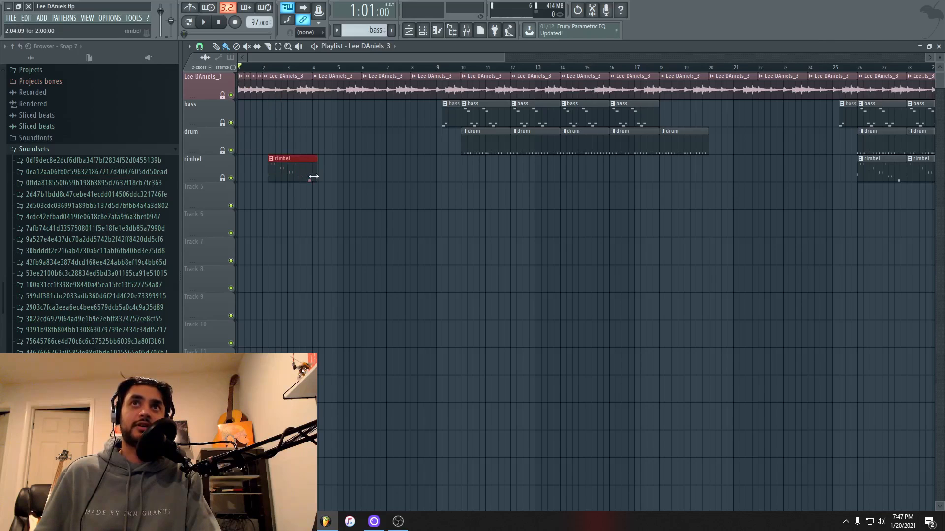
right_click(299, 171)
left_click(281, 246)
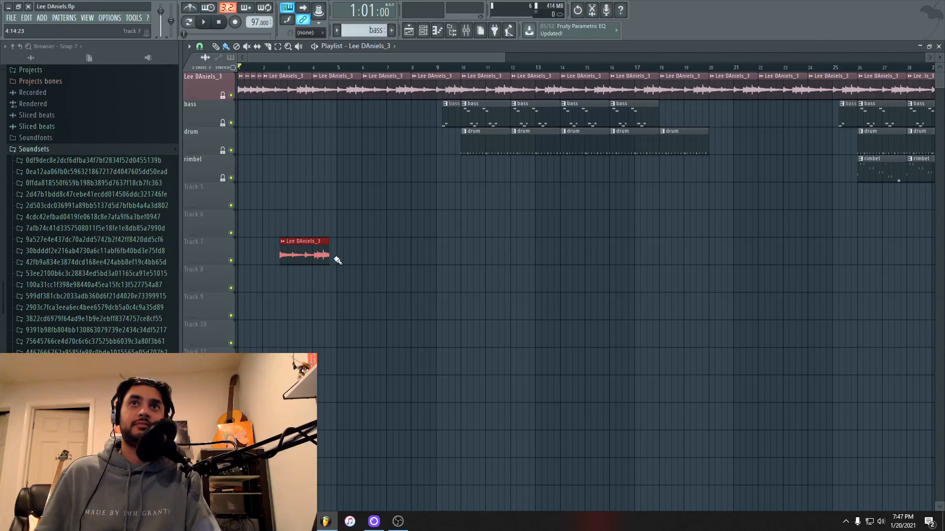
left_click_drag(326, 254, 287, 253)
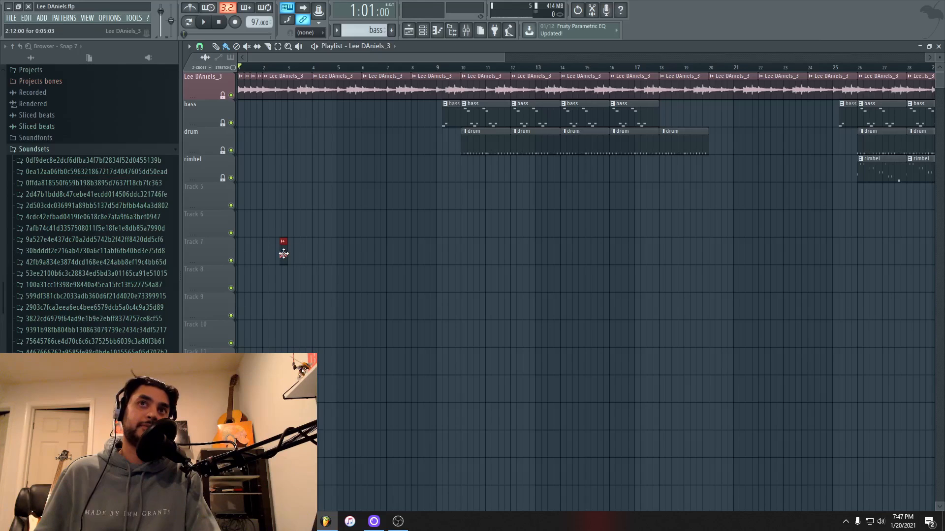
right_click(284, 253)
Step: Set the playlist snap to (none)
left_click(205, 56)
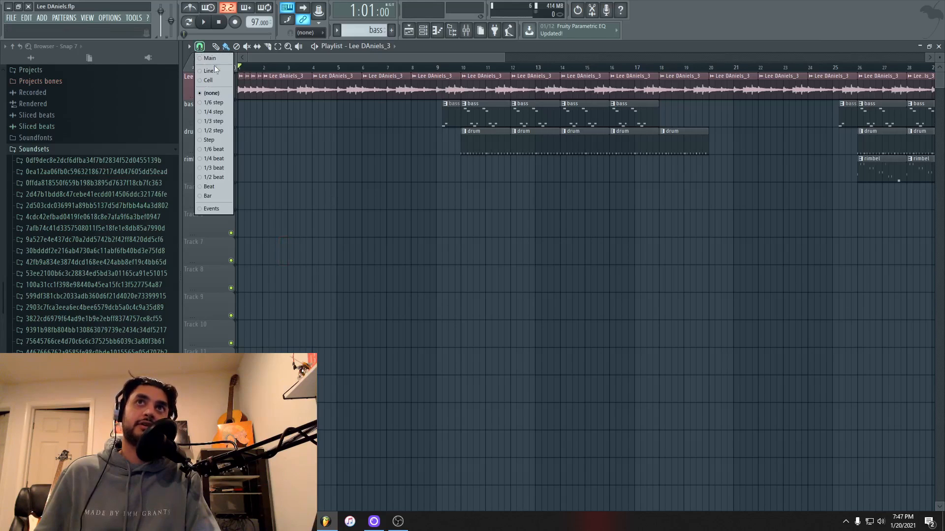
left_click(212, 91)
Step: Play the chopped sample from the song start, stop it, and reopen the Lee DAniels_3 channel settings
key("space")
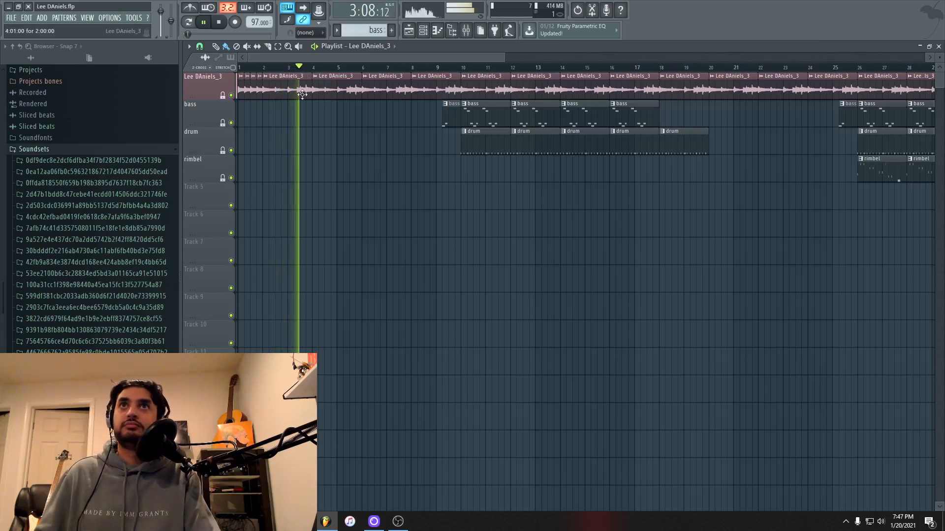
key("space")
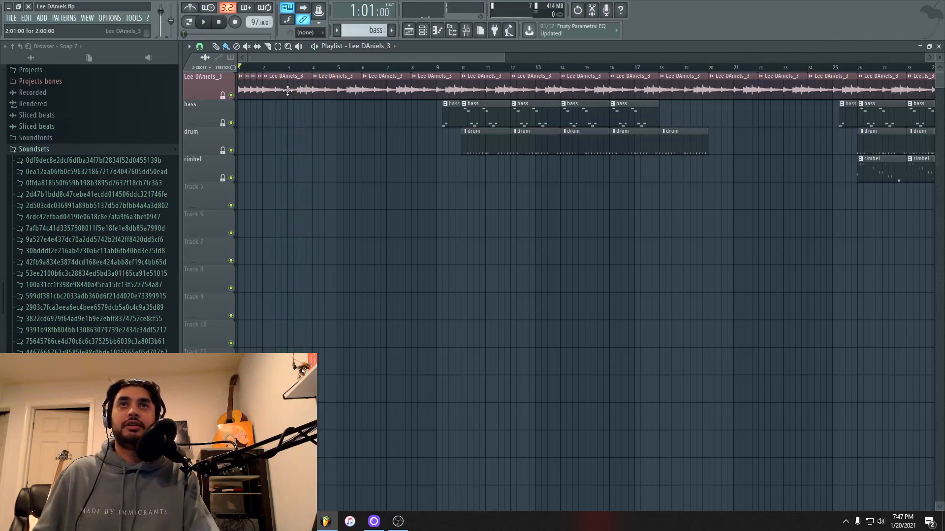
double_click(288, 90)
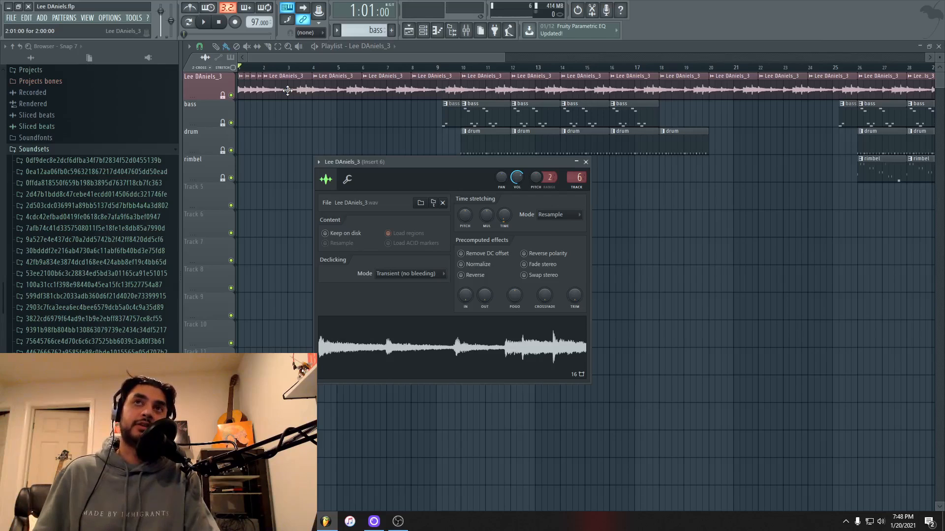
Step: Open the bass pattern from the playlist and show its Morphine synthesizer in front of the piano roll
left_click_drag(445, 58, 488, 63)
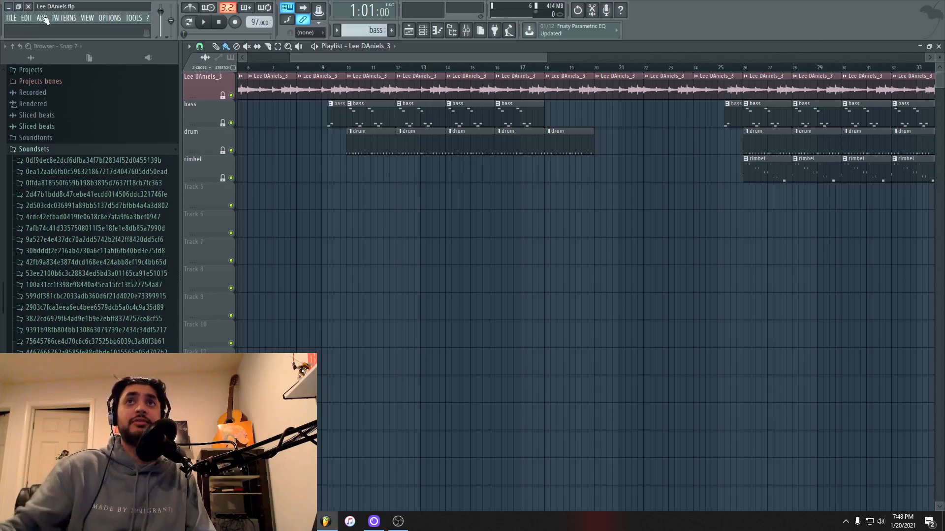
double_click(375, 113)
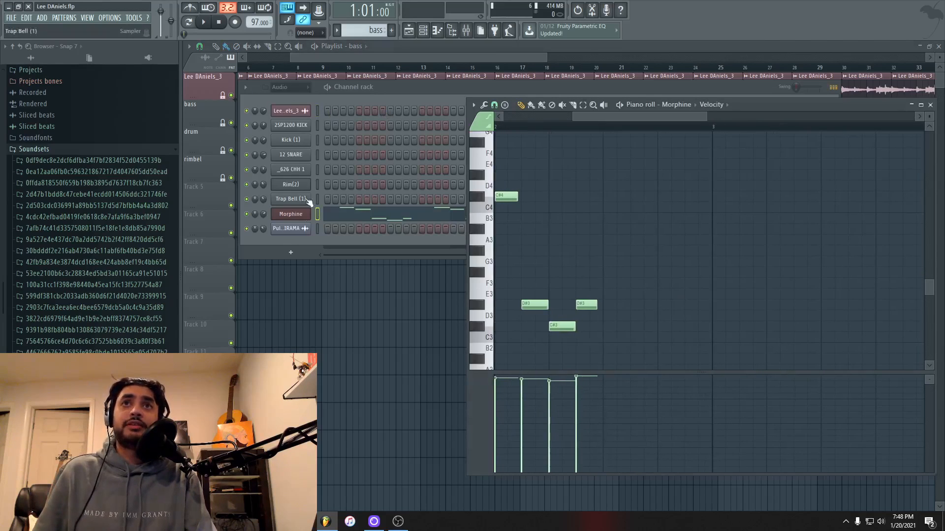
left_click(294, 214)
left_click_drag(501, 222, 477, 122)
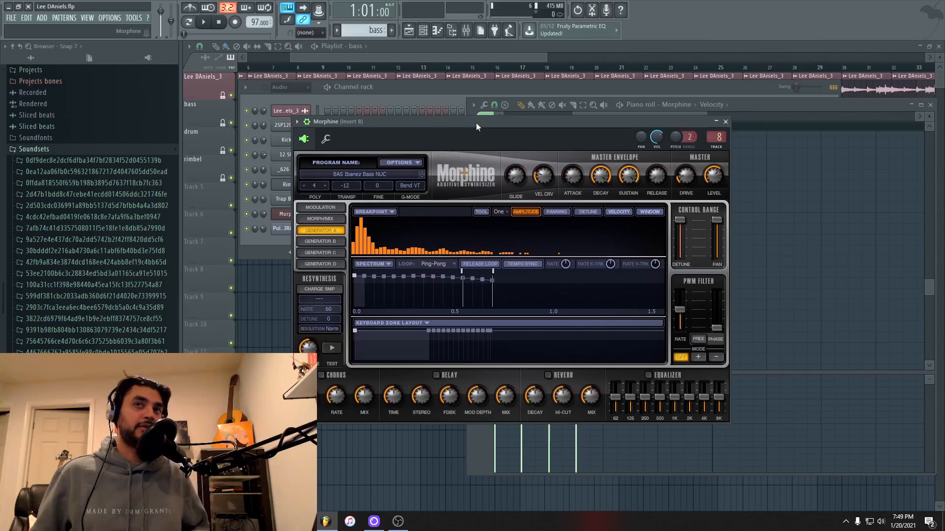
Step: Load the BAS Acoustic 1 FG program from the (08) Bass bank of Morphine's presets library
left_click(382, 175)
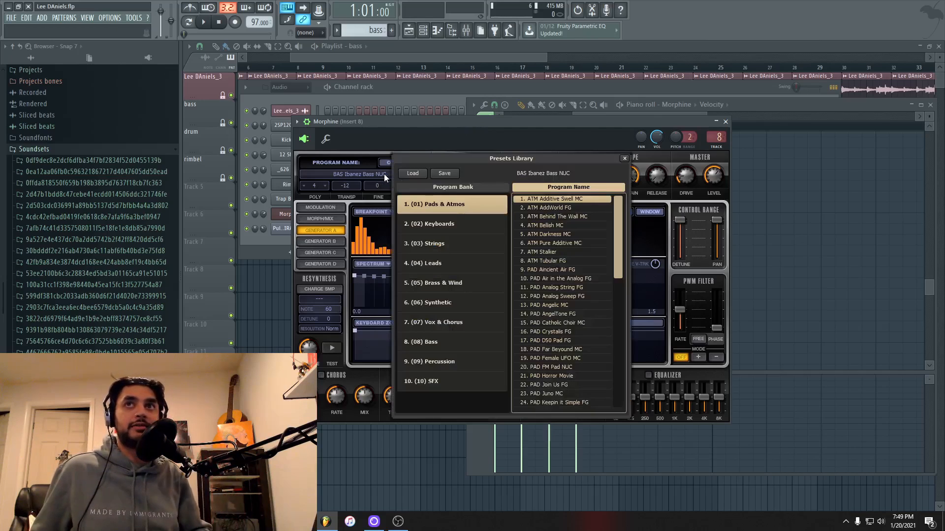
left_click(465, 340)
scroll(563, 242, "down", 1)
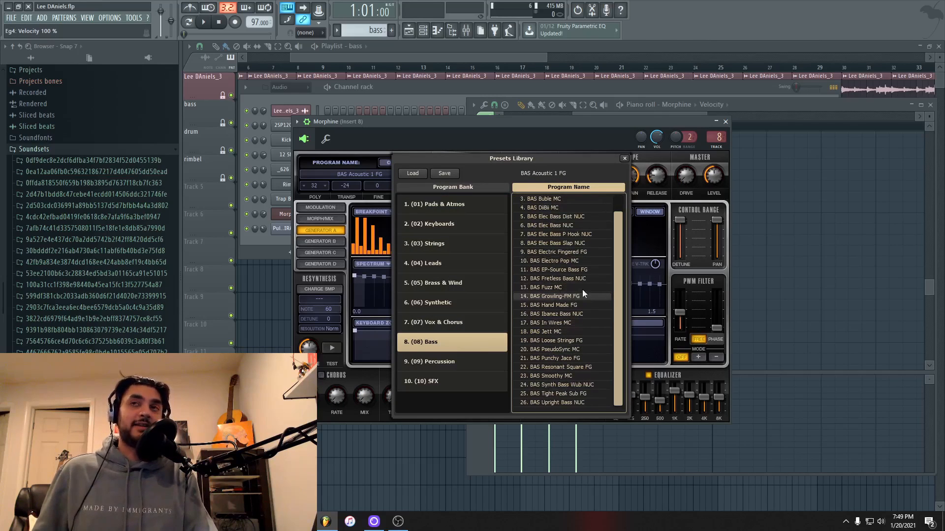
left_click_drag(590, 123, 600, 121)
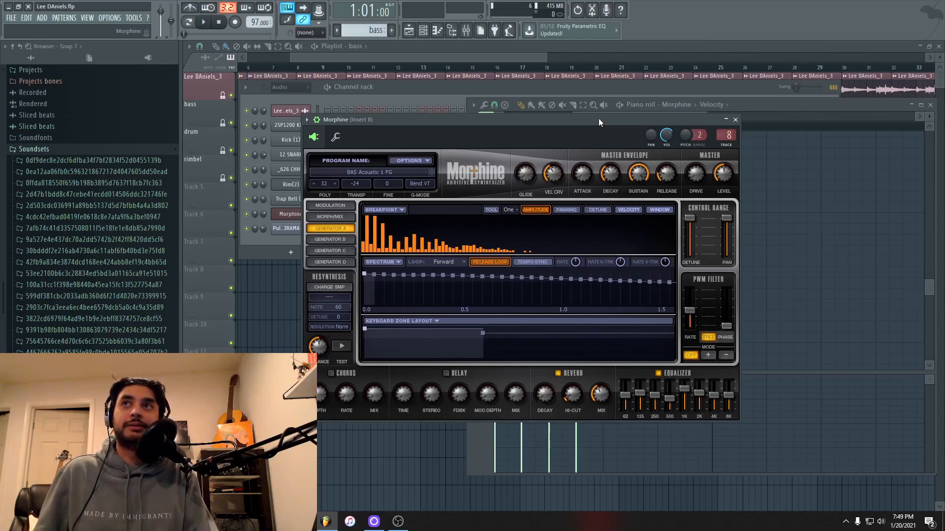
left_click_drag(598, 118, 624, 129)
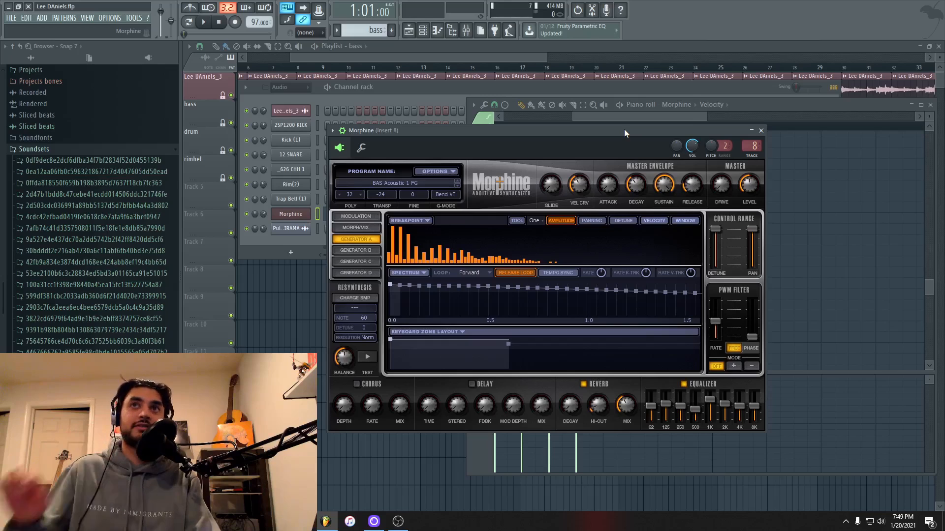
Step: Browse the (08) Bass programs in Morphine's presets library again, and close the Morphine window
left_click(417, 183)
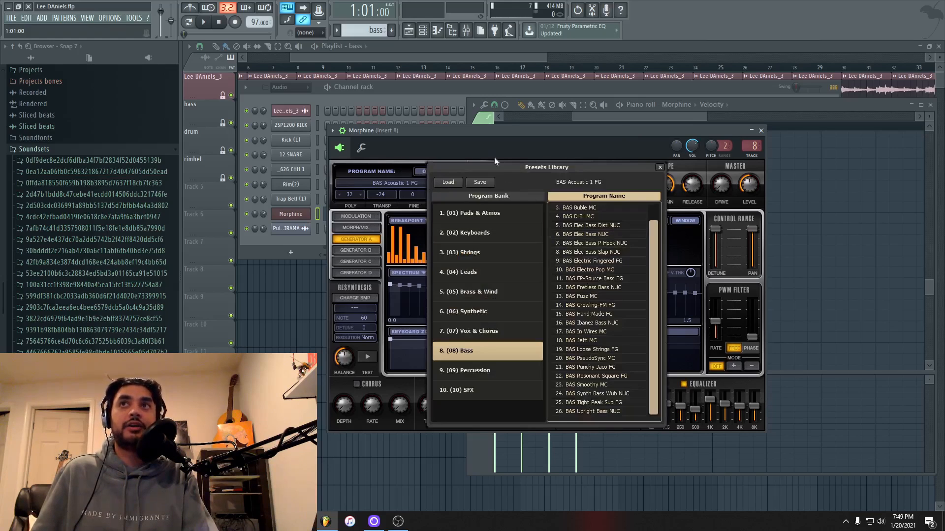
left_click_drag(518, 134, 514, 133)
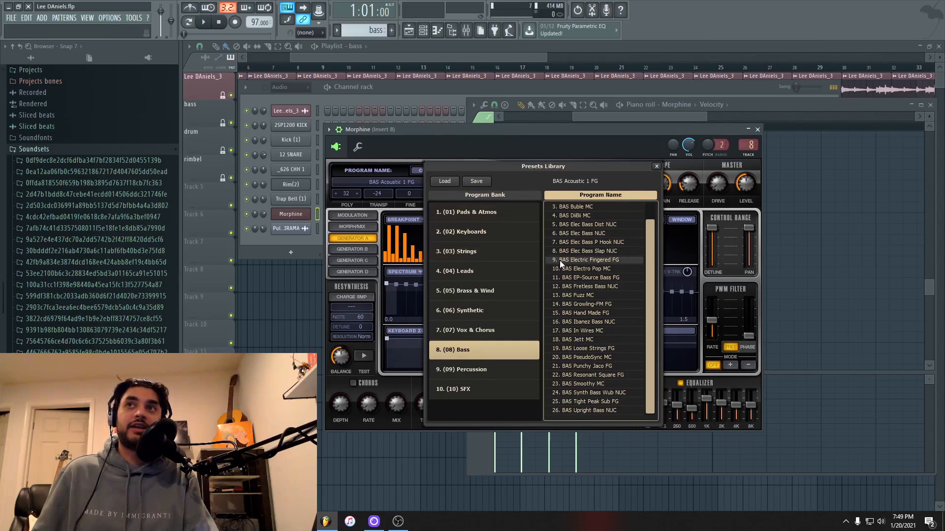
scroll(559, 261, "up", 1)
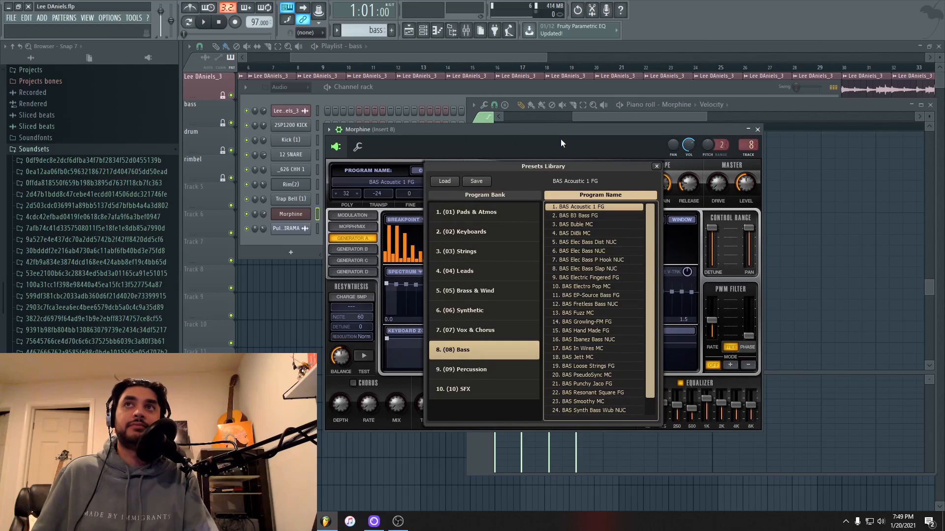
left_click(291, 215)
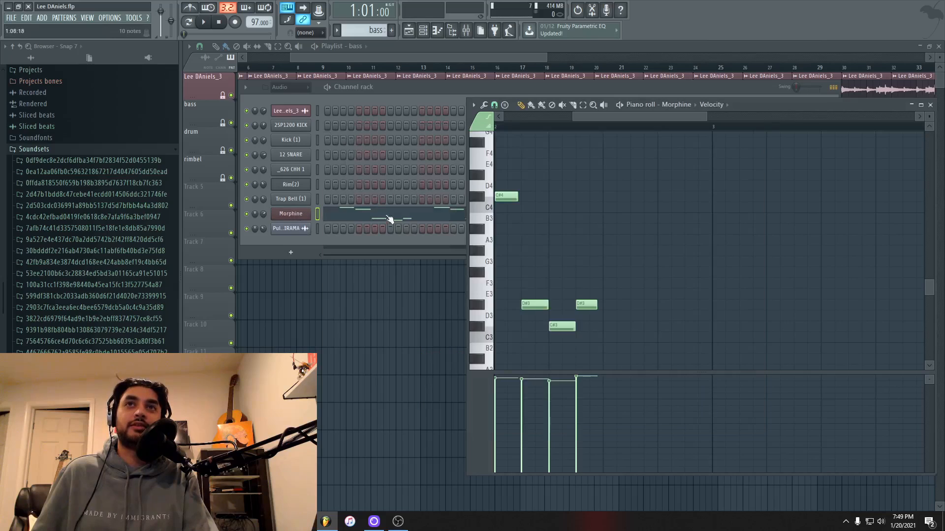
Step: Solo the bass track in the playlist and play it from bar 26
left_click(562, 57)
left_click(356, 68)
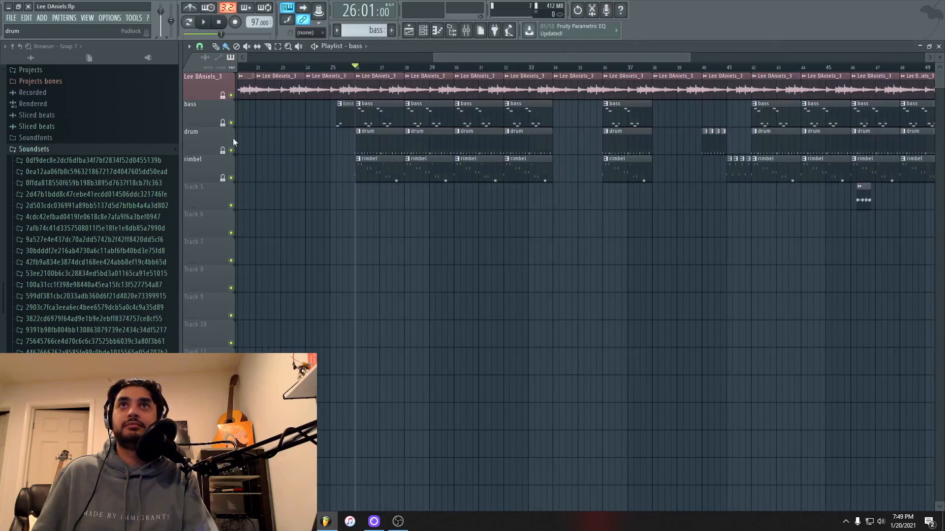
right_click(231, 123)
key("space")
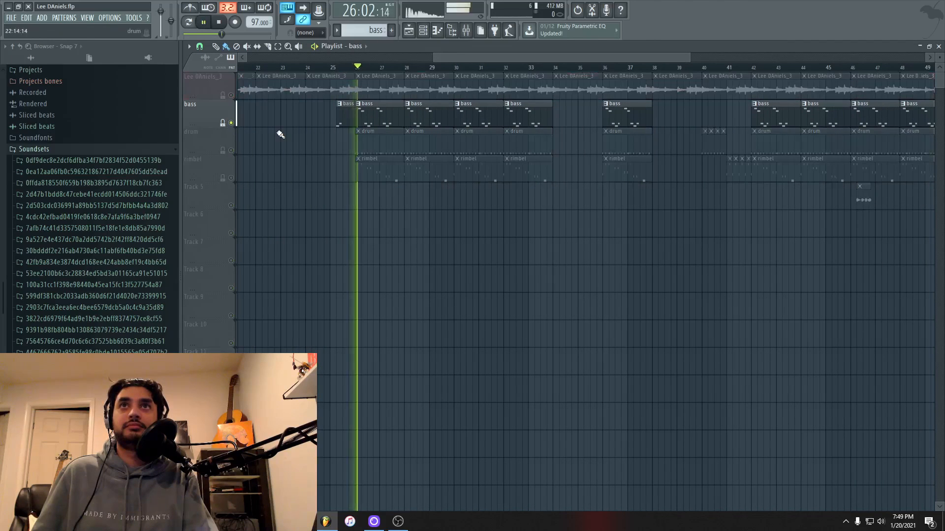
Step: Stop playback and load the BAS Upright Bass NUC program from the (08) Bass bank into the bass pattern's Morphine
key("space")
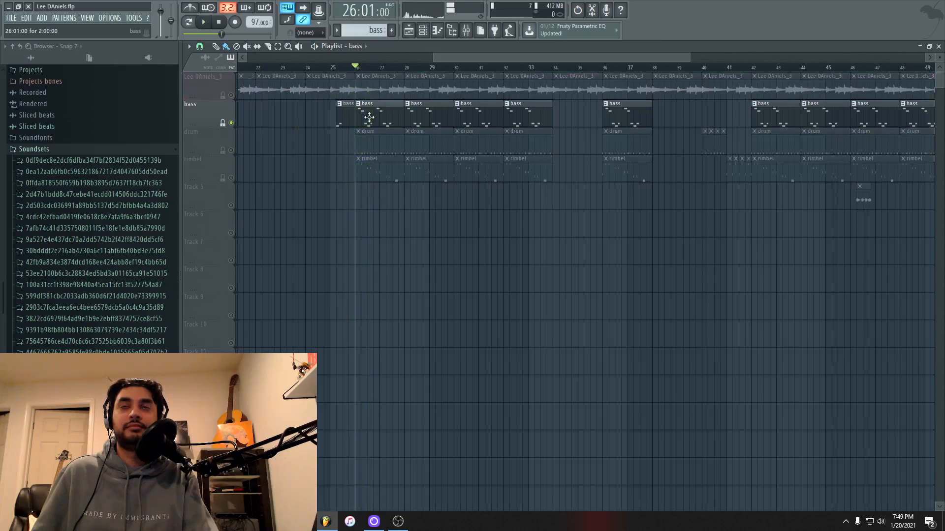
double_click(369, 117)
left_click(309, 214)
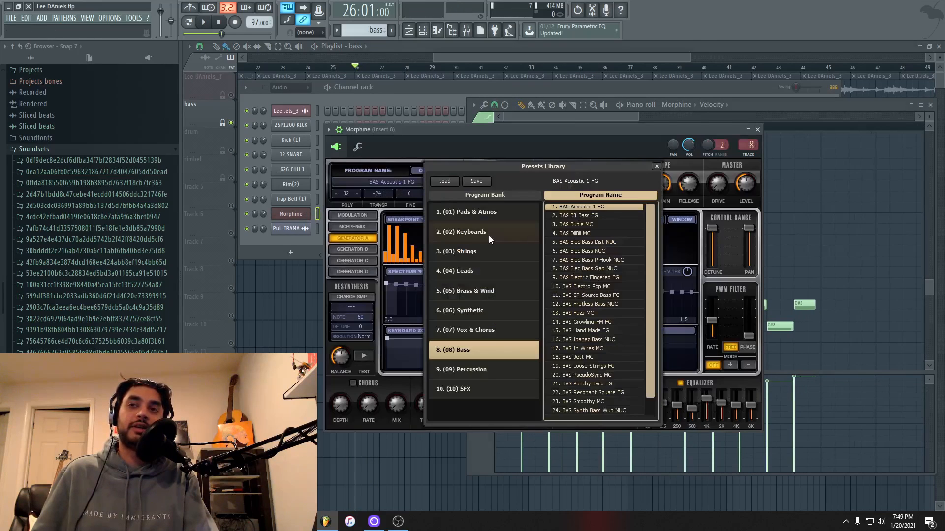
scroll(620, 340, "down", 1)
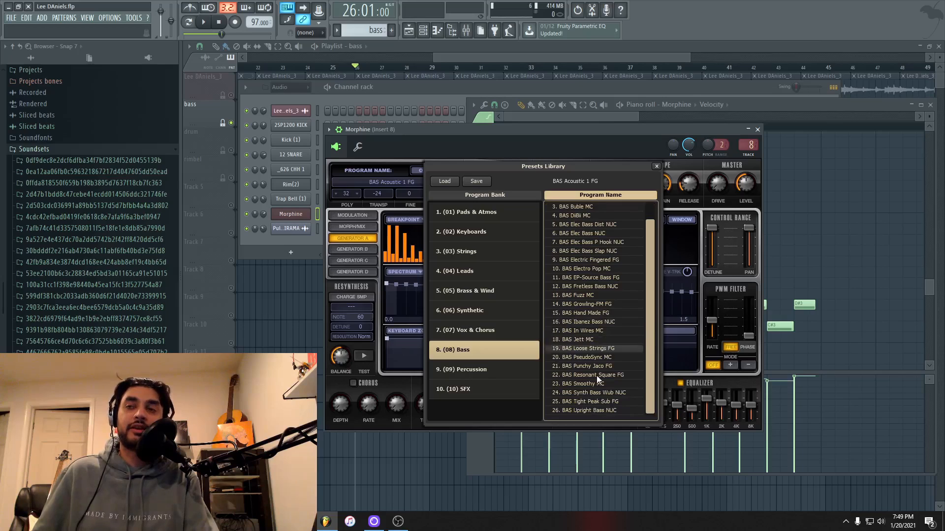
left_click(596, 409)
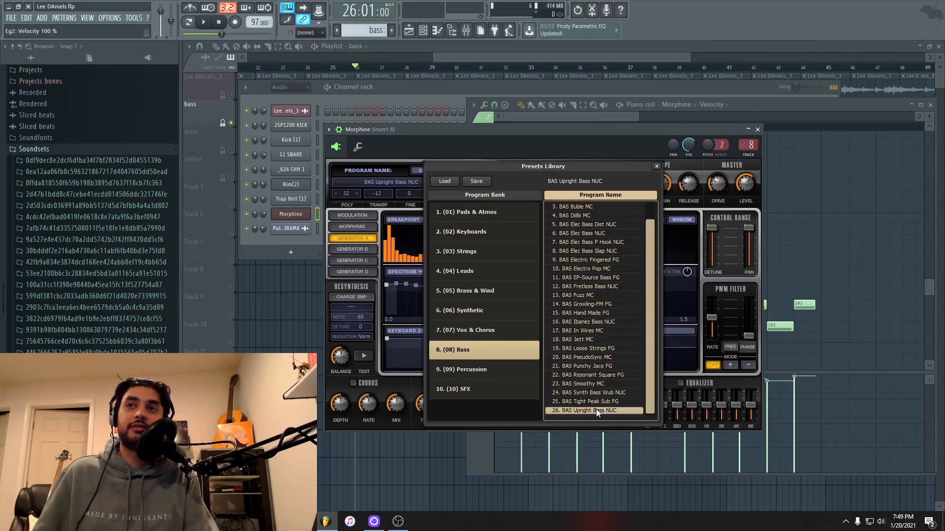
Step: Bring the channel rack to the front and play the bass line from bar 26 with the Upright Bass program
left_click(492, 84)
key("space")
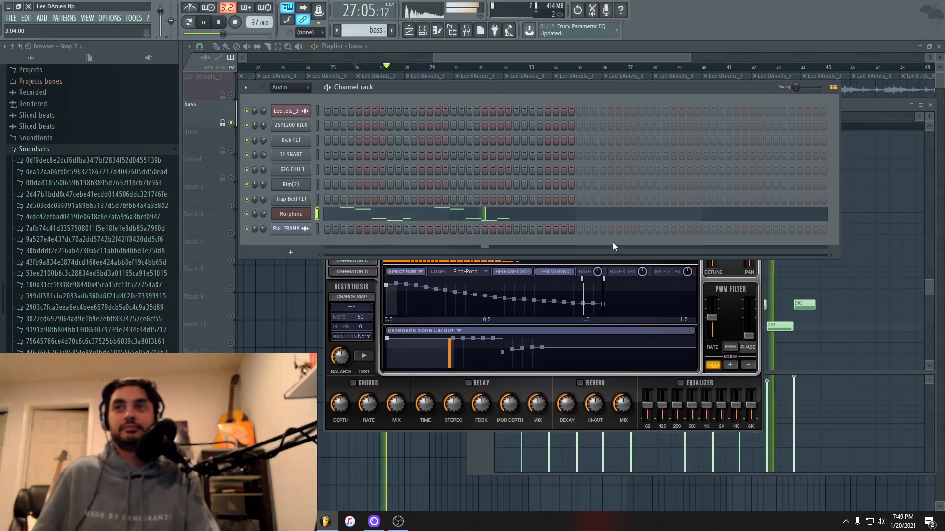
key("space")
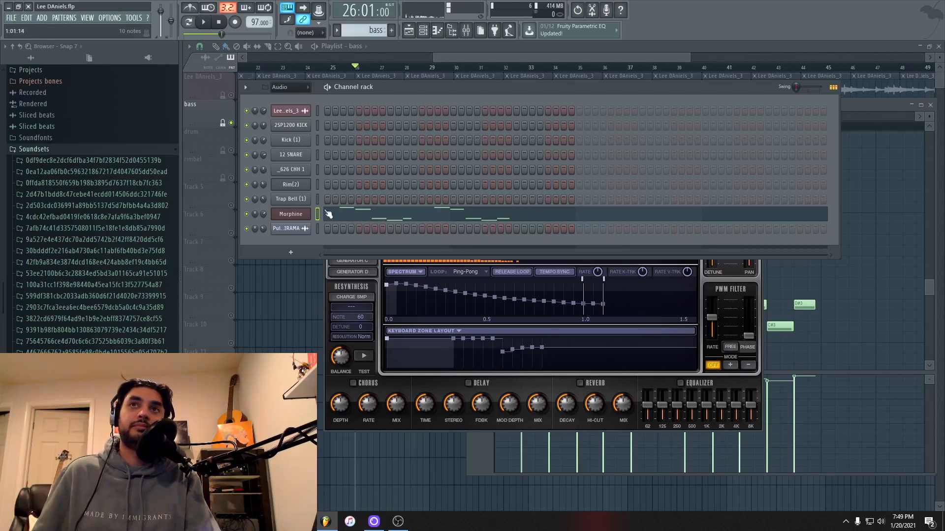
Step: Try the (05) Brass & Wind bank in Morphine, return to BAS Acoustic 1 FG in (08) Bass, and reopen the presets library
left_click(291, 214)
left_click(291, 214)
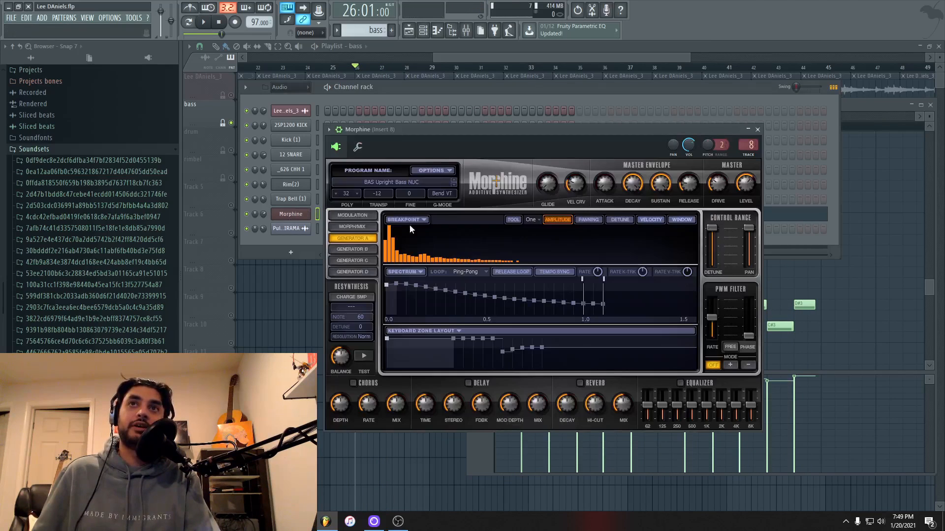
left_click(424, 181)
left_click(481, 291)
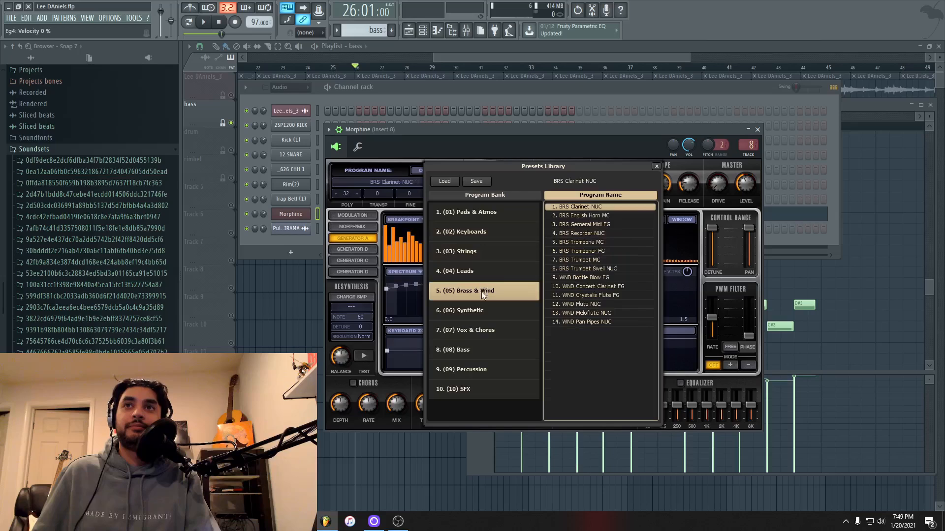
left_click(485, 358)
left_click_drag(566, 128, 561, 128)
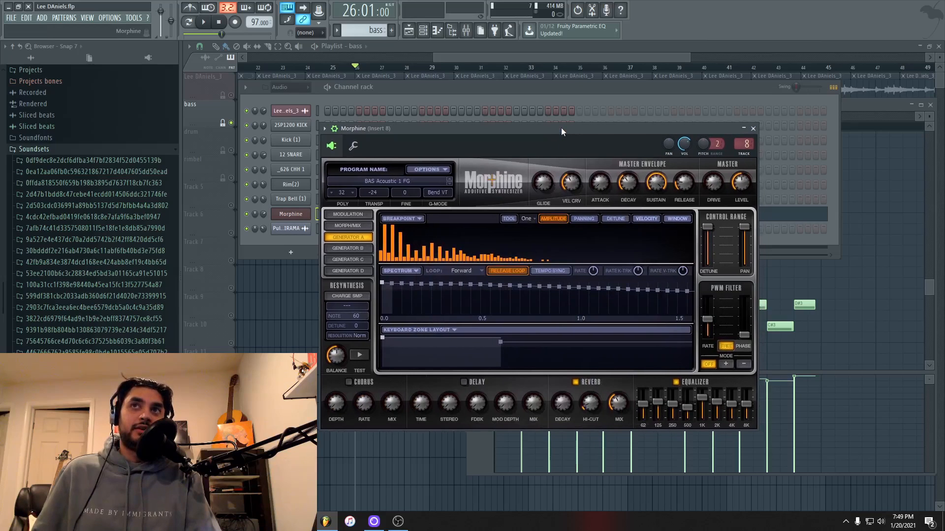
left_click(394, 182)
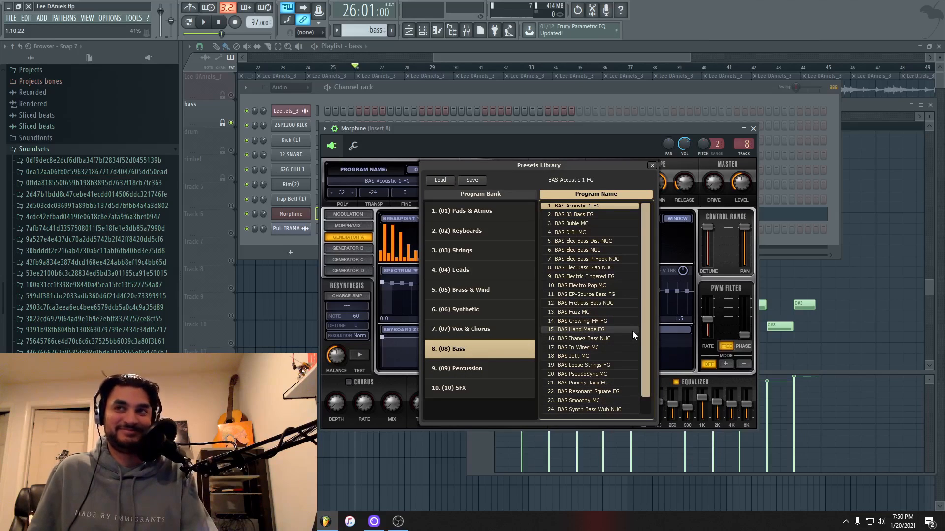
Step: Reopen the recent project Lee DAniels.flp, discarding the unsaved changes
left_click(9, 18)
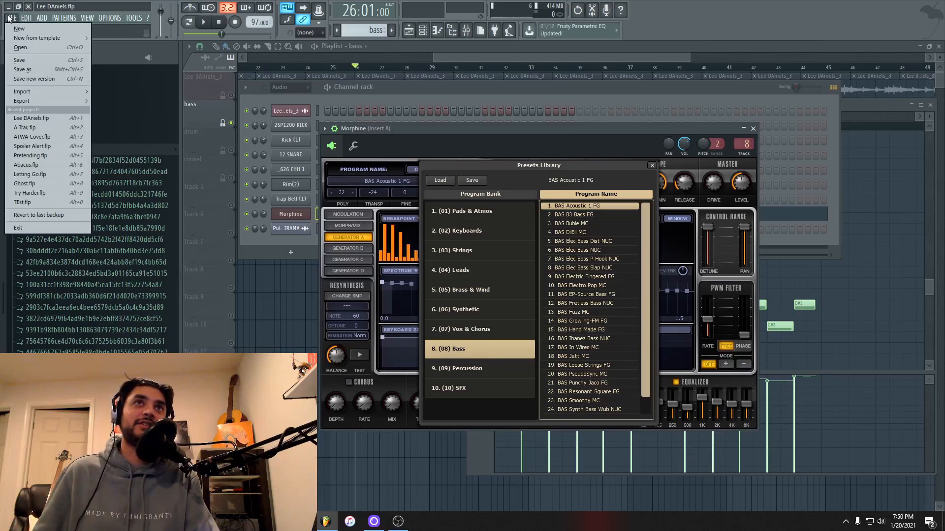
left_click(40, 119)
left_click(490, 286)
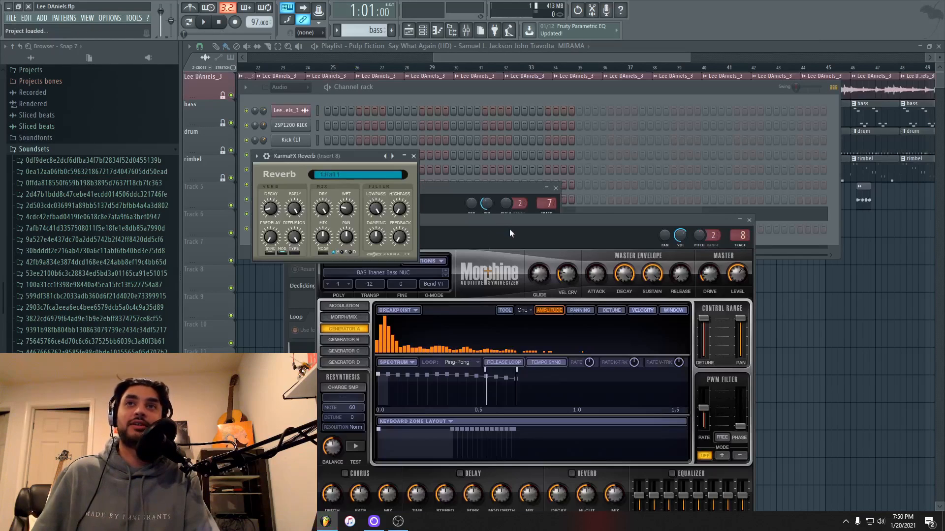
Step: Move the Morphine window fully into view and look through its presets library, closing it without picking another program
left_click_drag(515, 222, 525, 136)
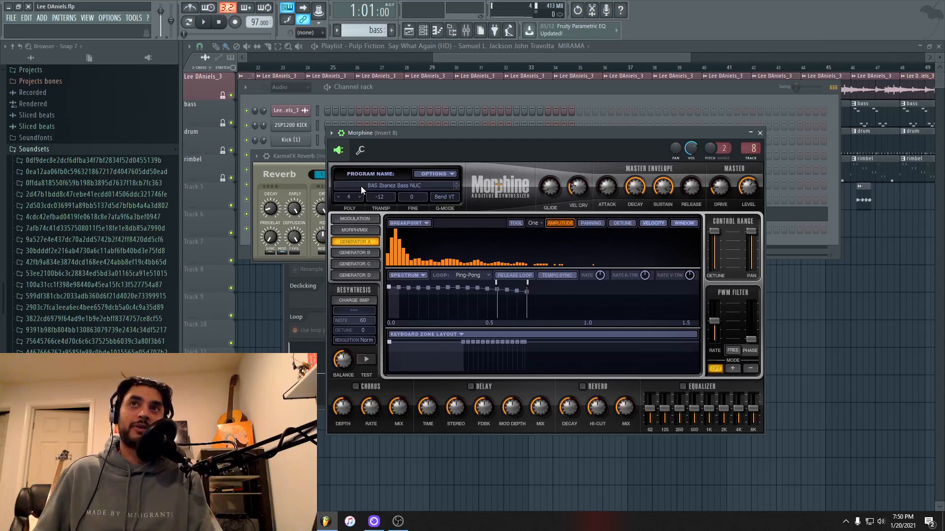
left_click_drag(483, 138, 481, 147)
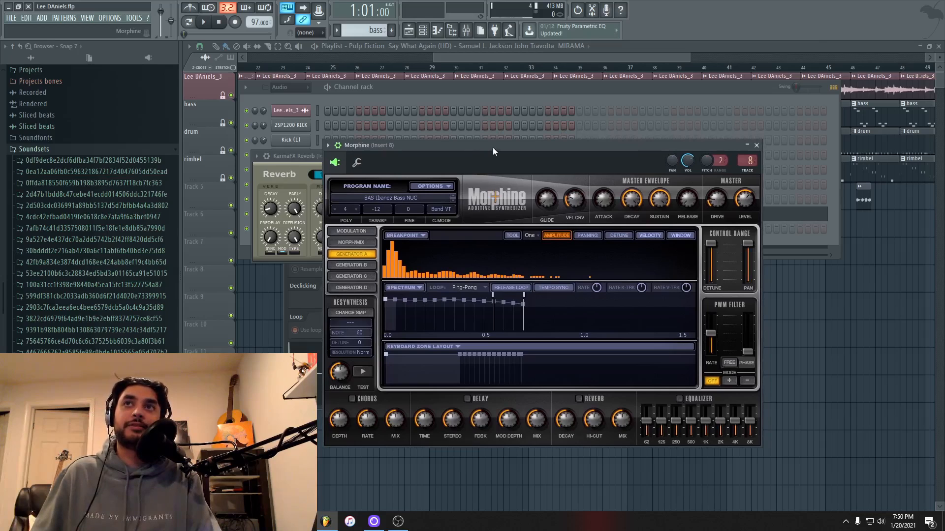
left_click(425, 197)
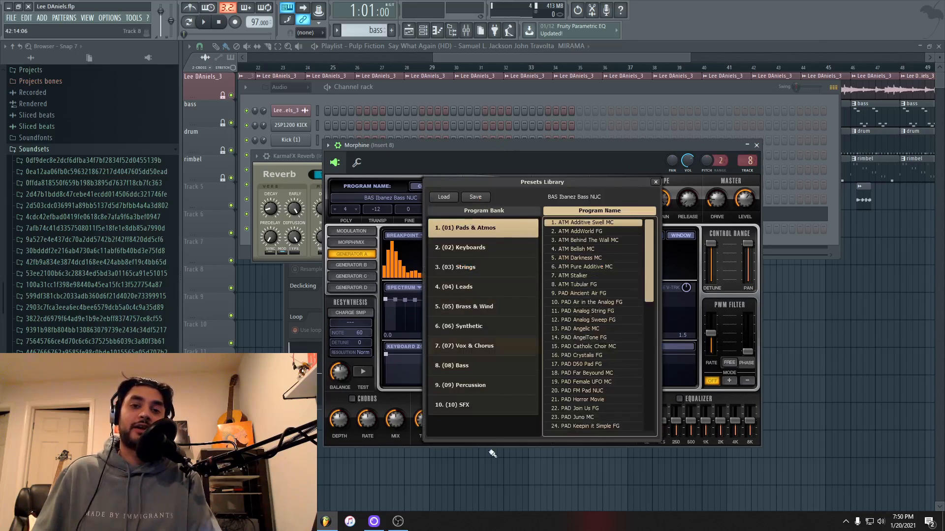
scroll(566, 354, "down", 1)
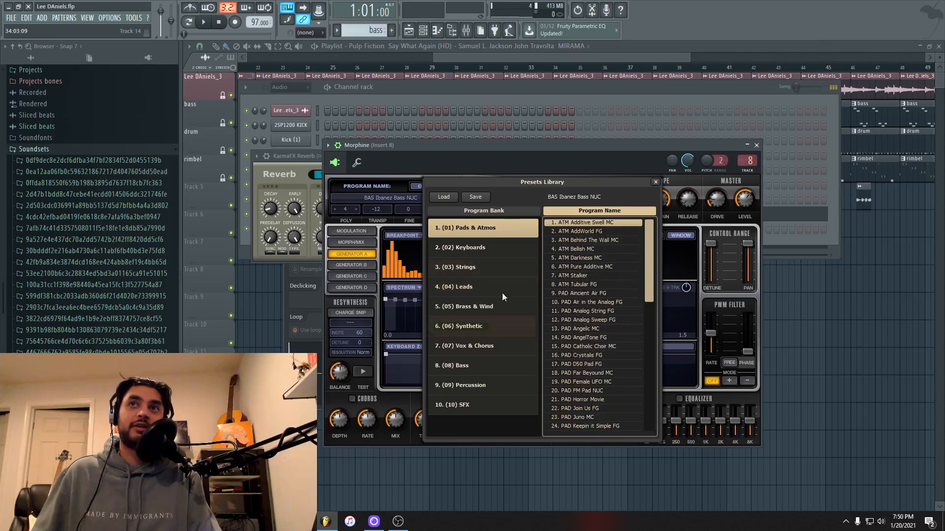
scroll(465, 362, "up", 1)
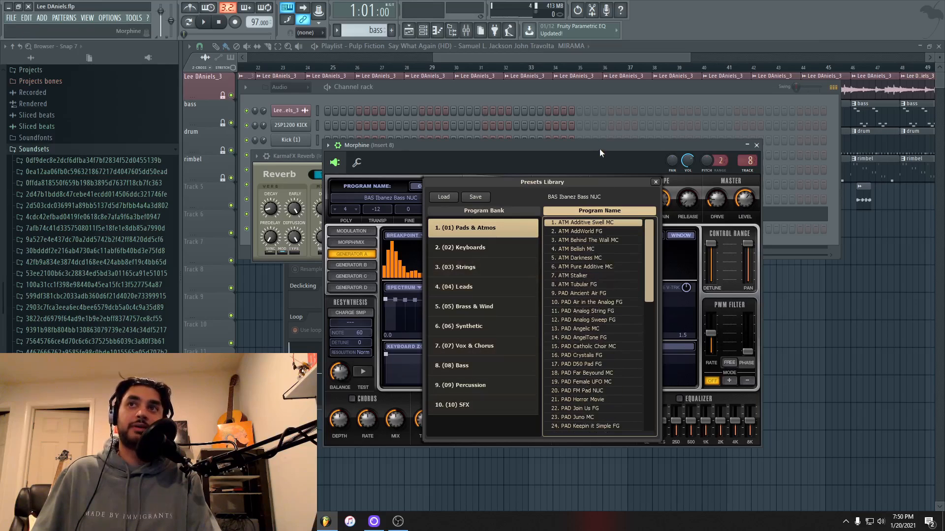
left_click(403, 198)
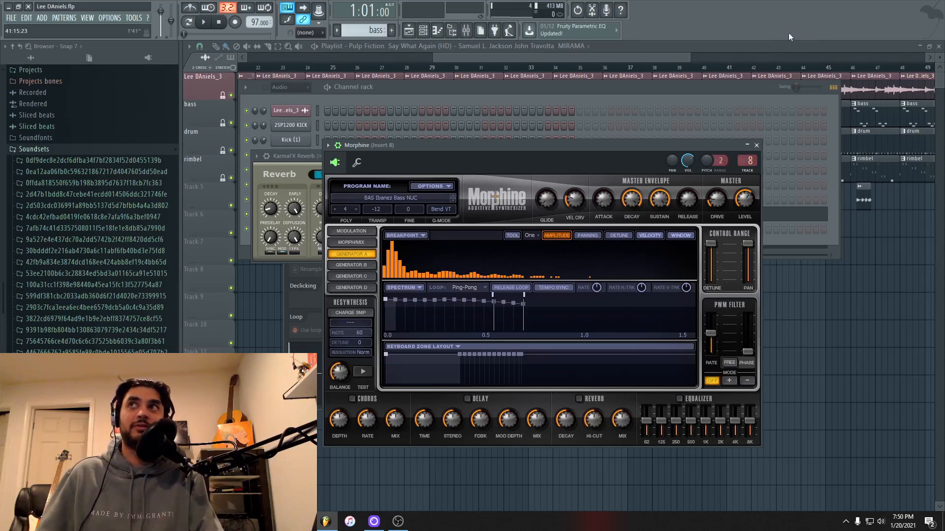
Step: Bring the playlist to the front, solo the bass track, and place the playback position at bar 10
left_click(776, 57)
left_click_drag(672, 59, 270, 79)
left_click(230, 122, "ctrl")
left_click(467, 67)
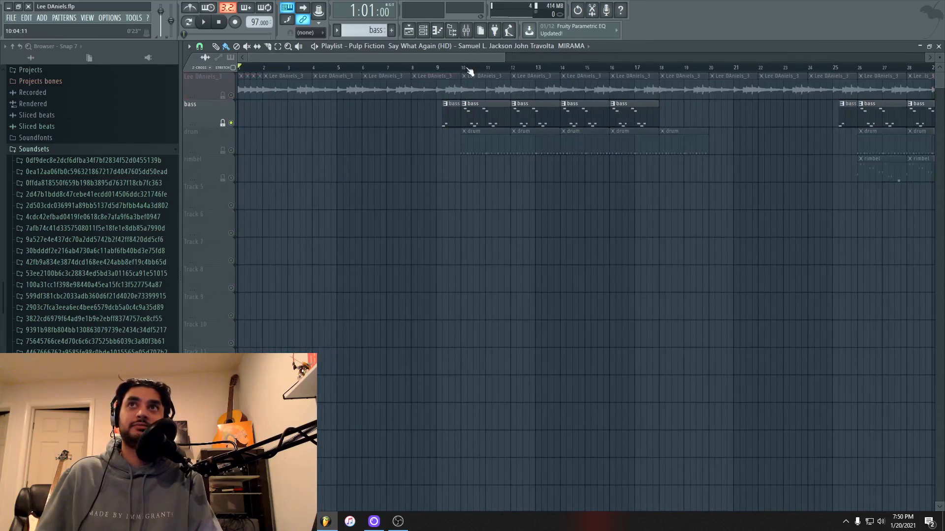
left_click(463, 68)
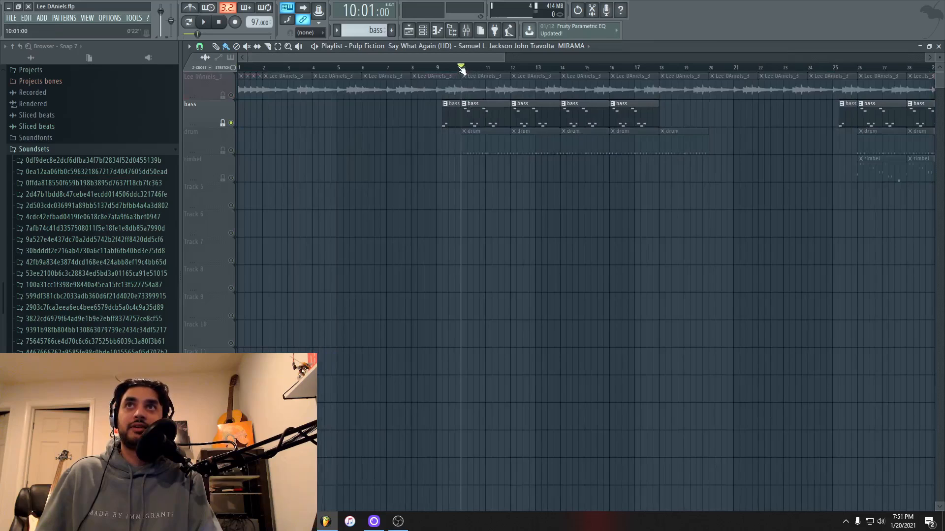
Step: Open the bass pattern's Morphine and mixer Insert 8, bypass KarmaFX Reverb and Fruity Fast Dist, and play the dry bass
double_click(487, 118)
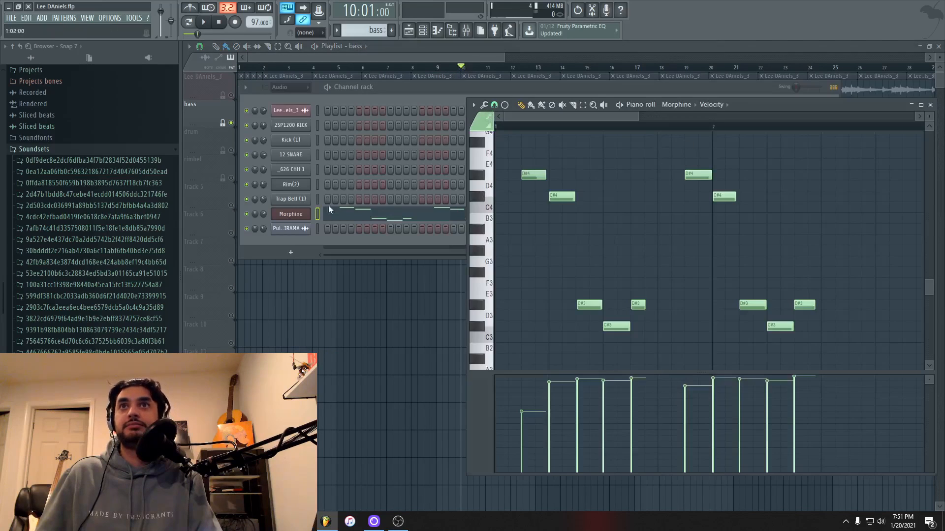
left_click(292, 214)
key("F9")
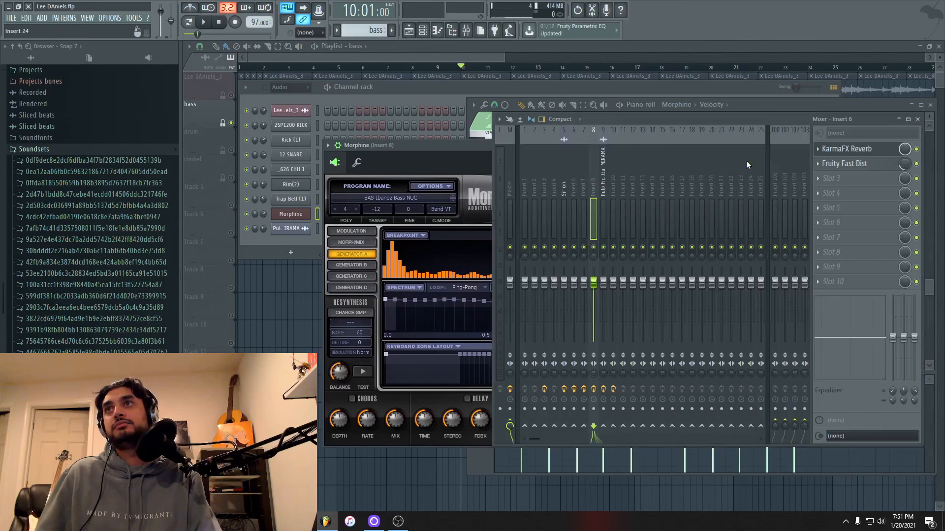
left_click(917, 164)
key("space")
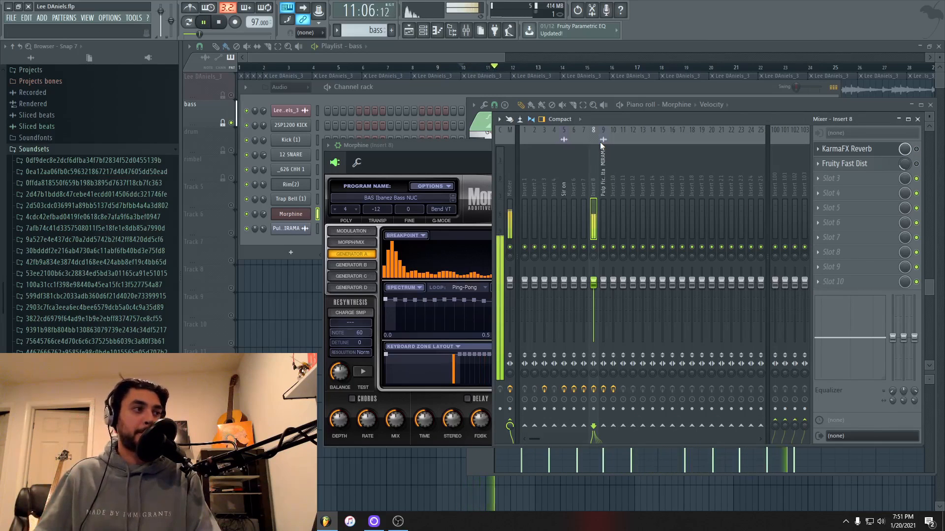
key("space")
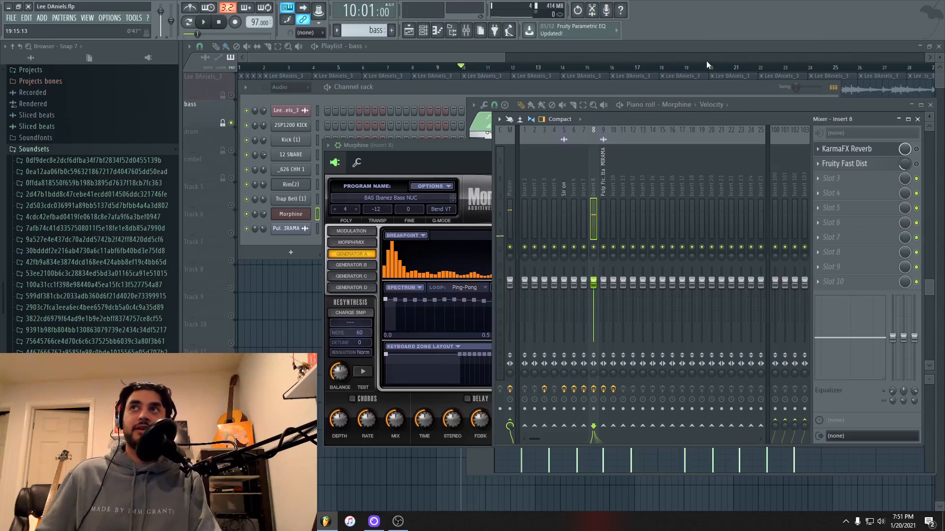
Step: Play the bass in the playlist from bar 10, unmute the Lee DAniels_3 sample track during playback, then stop and mute it again
left_click(712, 46)
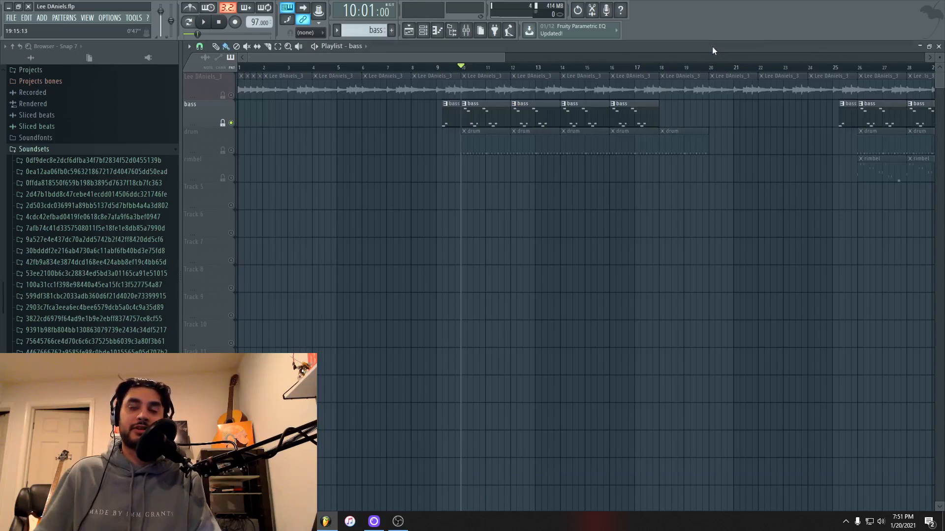
key("space")
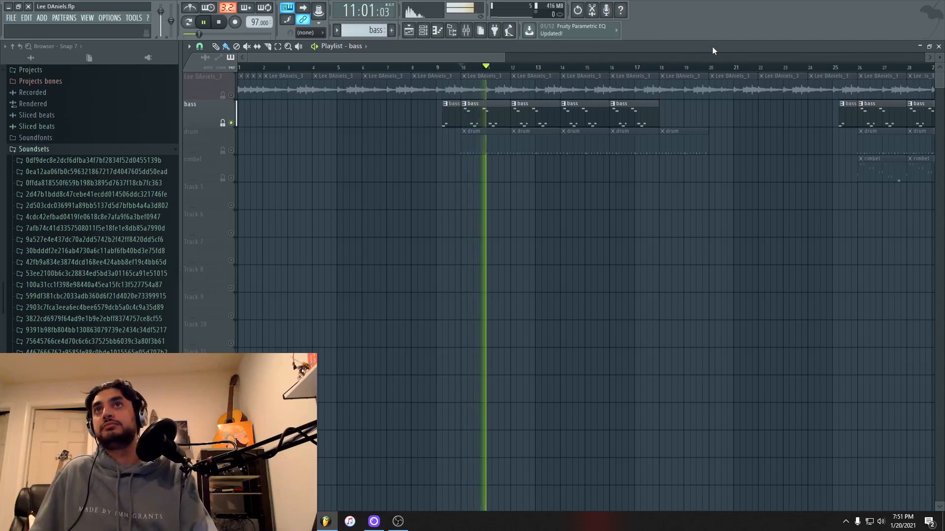
left_click(231, 95)
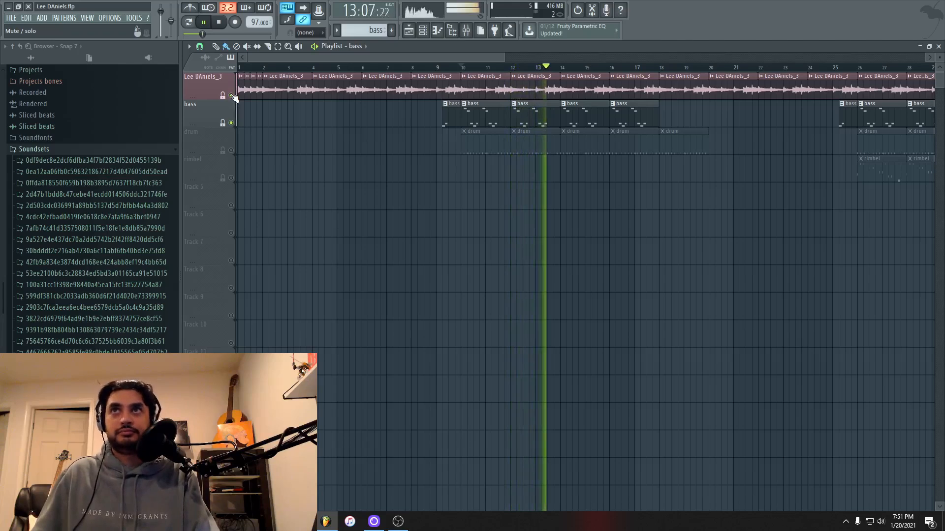
key("space")
left_click(232, 96)
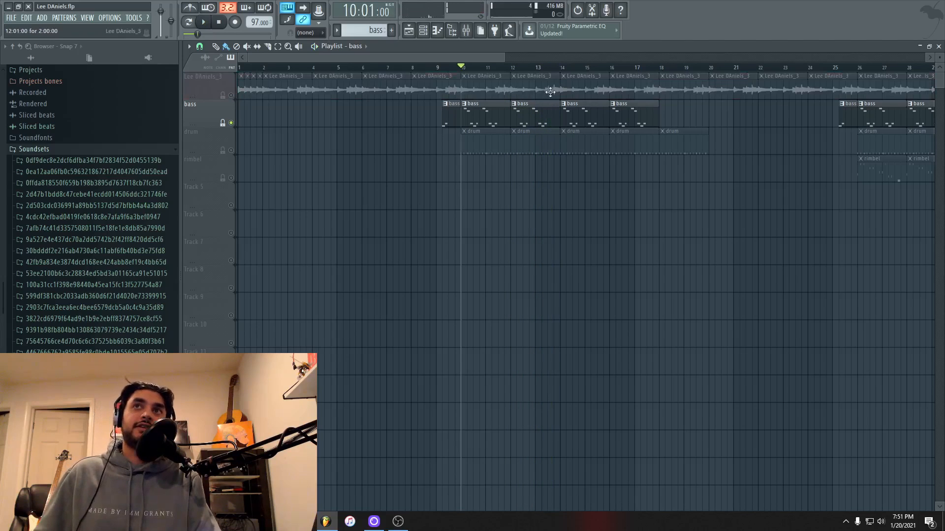
Step: Reopen the bass pattern's Morphine and its mixer Insert 8, move the mixer clear, and re-enable KarmaFX Reverb
double_click(488, 109)
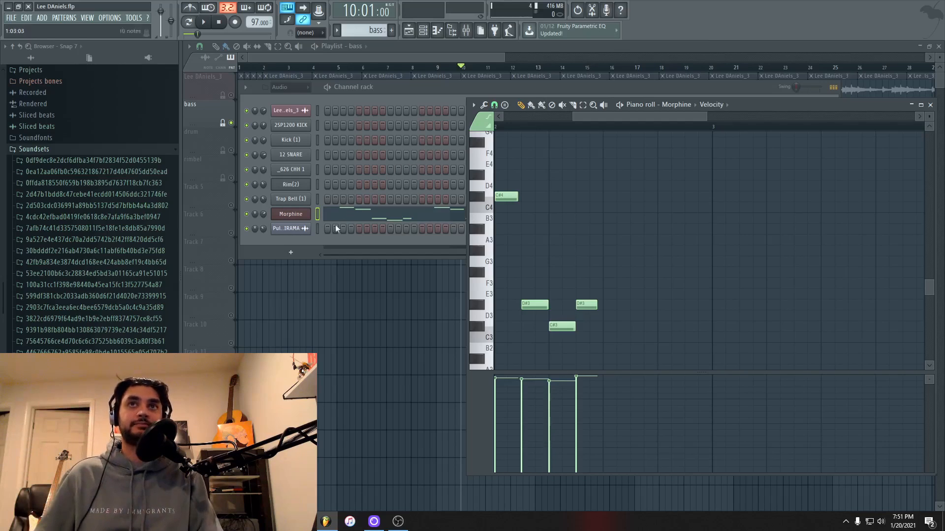
left_click(301, 214)
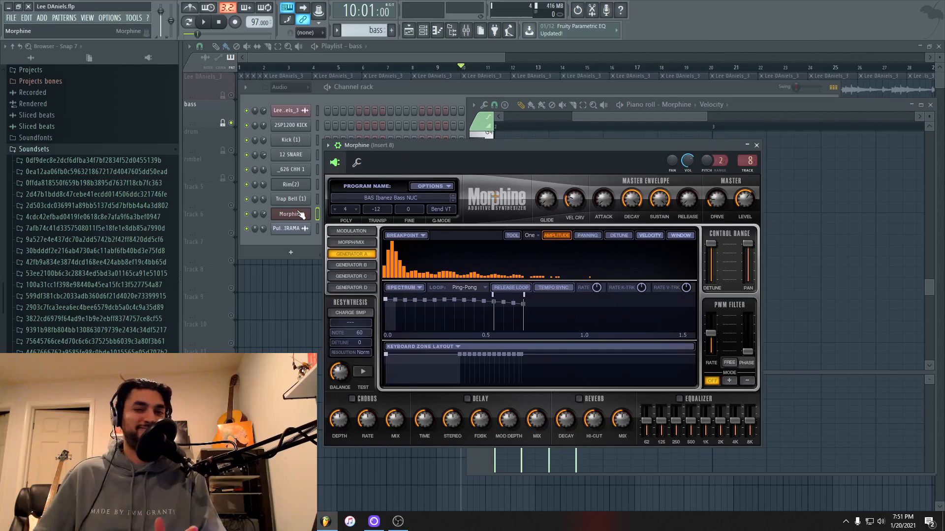
double_click(750, 160)
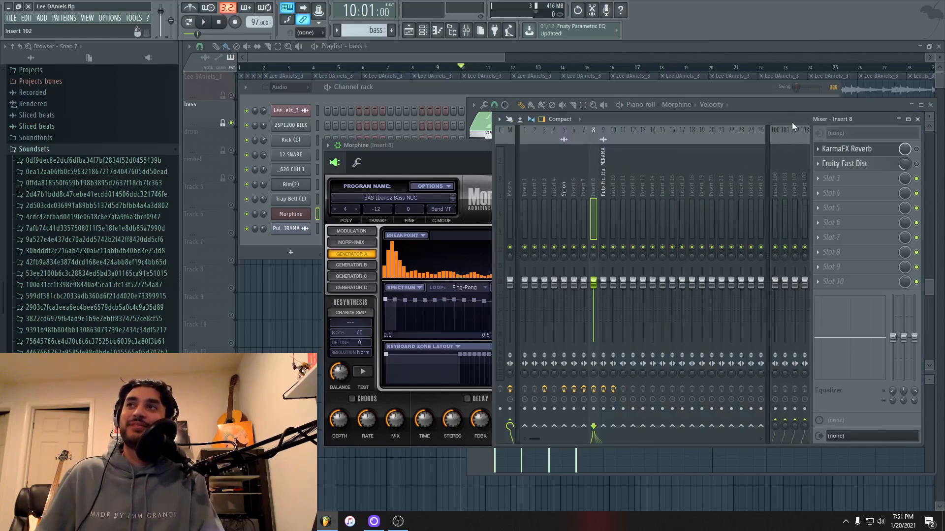
left_click_drag(793, 122, 721, 110)
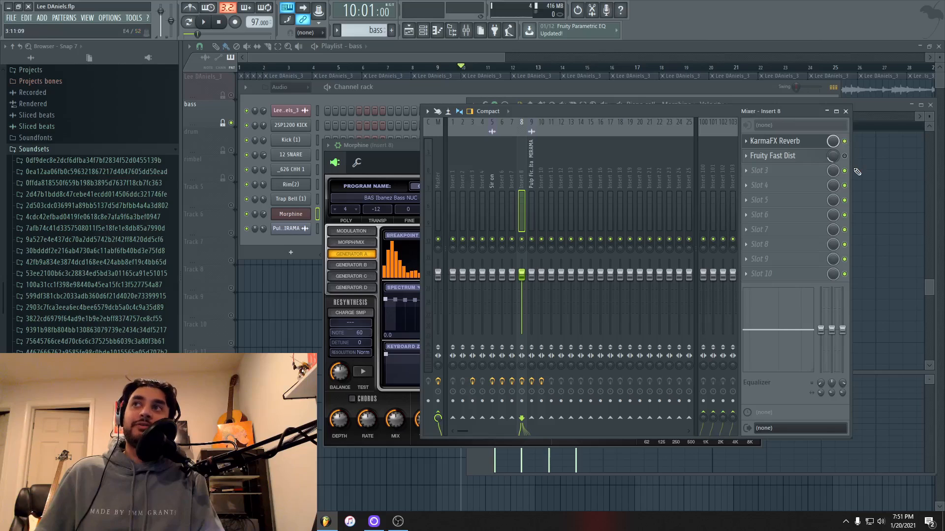
Step: Play the bass with only KarmaFX Reverb, then re-enable Fruity Fast Dist, open its settings, and play the distorted bass for comparison
key("space")
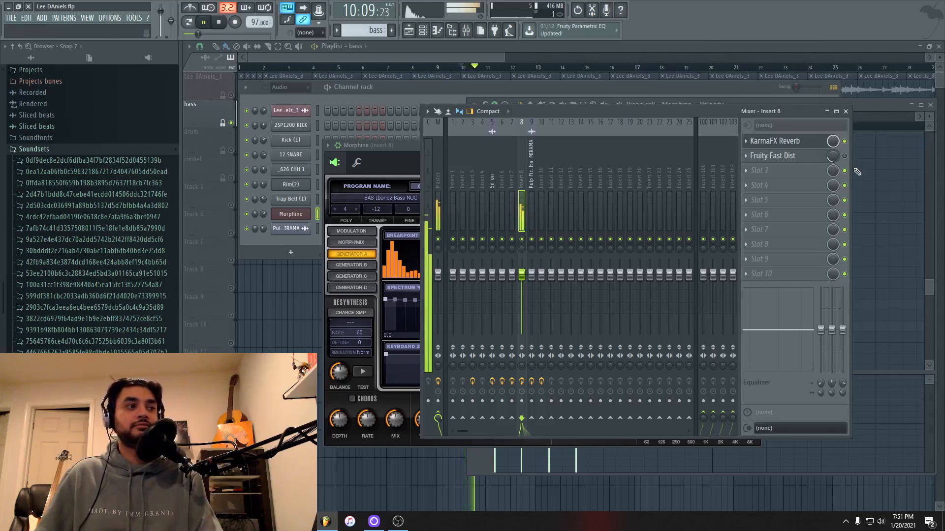
key("space")
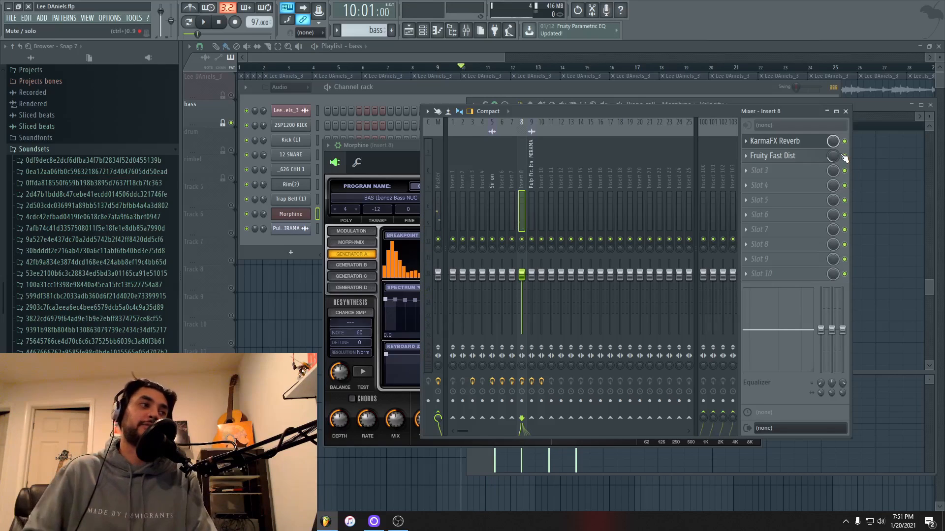
key("space")
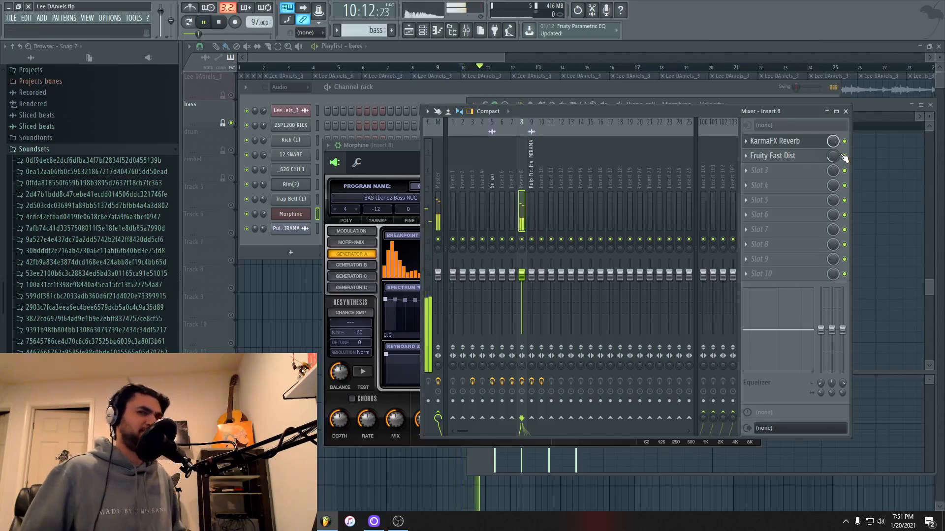
left_click(800, 156)
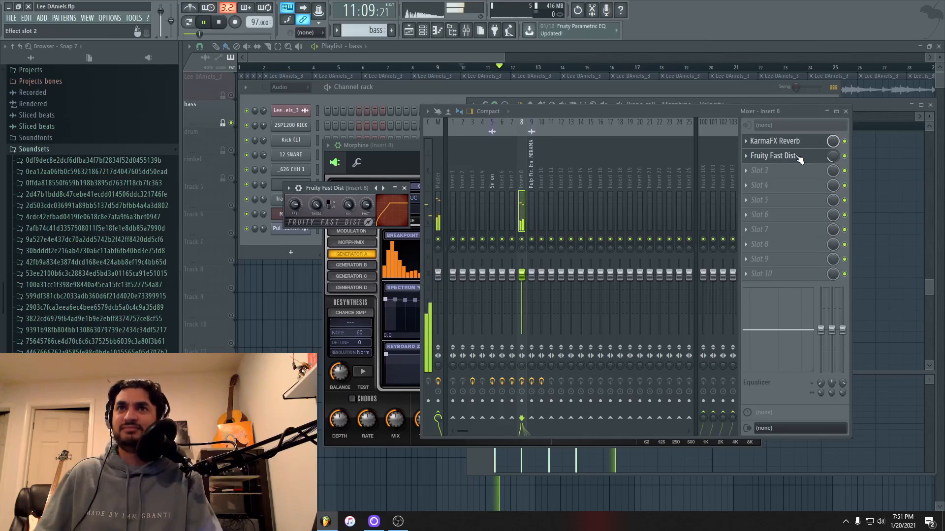
key("space")
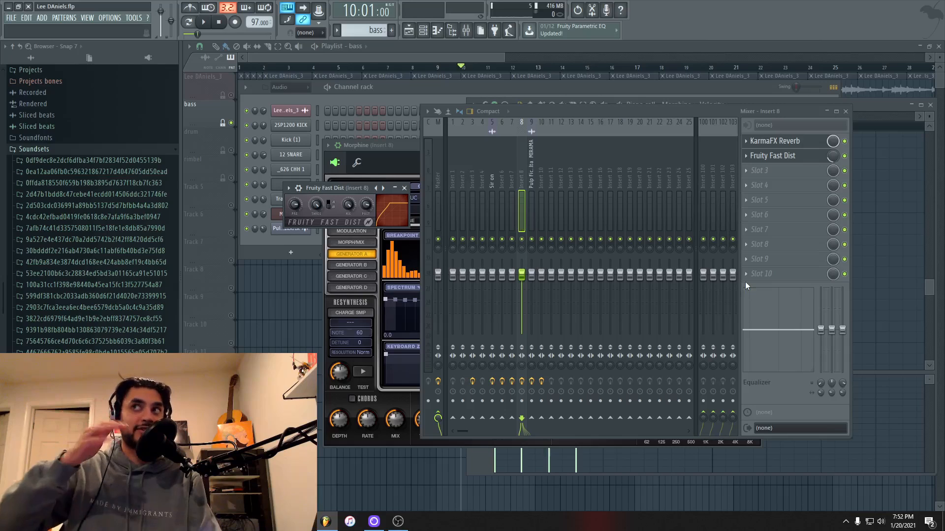
key("space")
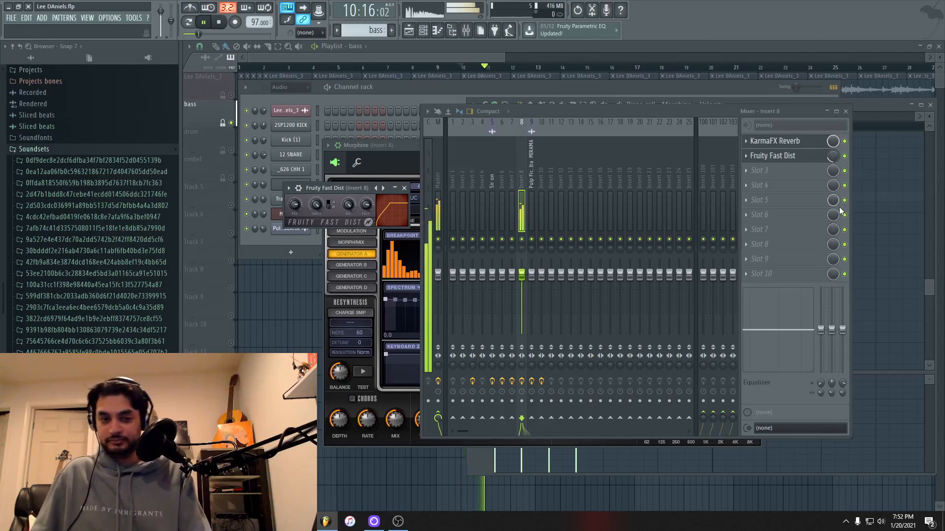
key("space")
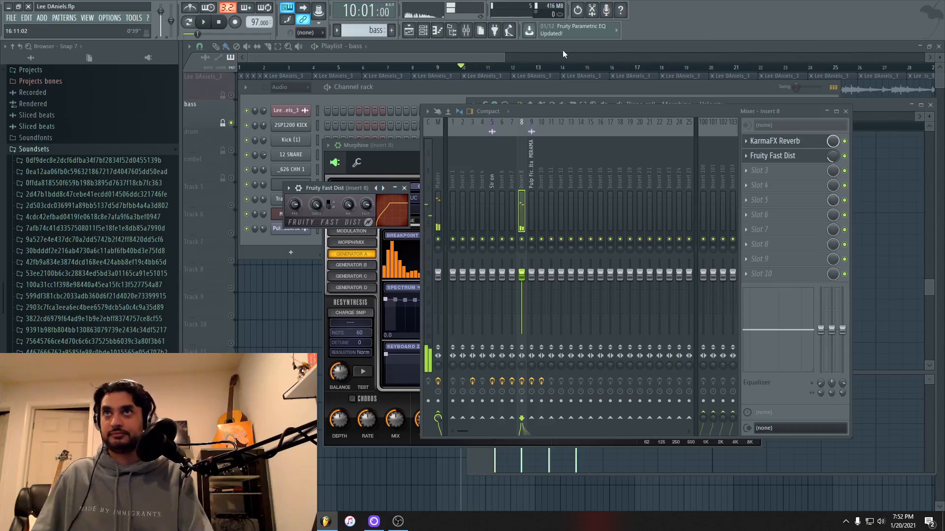
Step: Close the open windows, unmute the Lee DAniels_3 track, and play the sample with the bass from bar 10
key("F12")
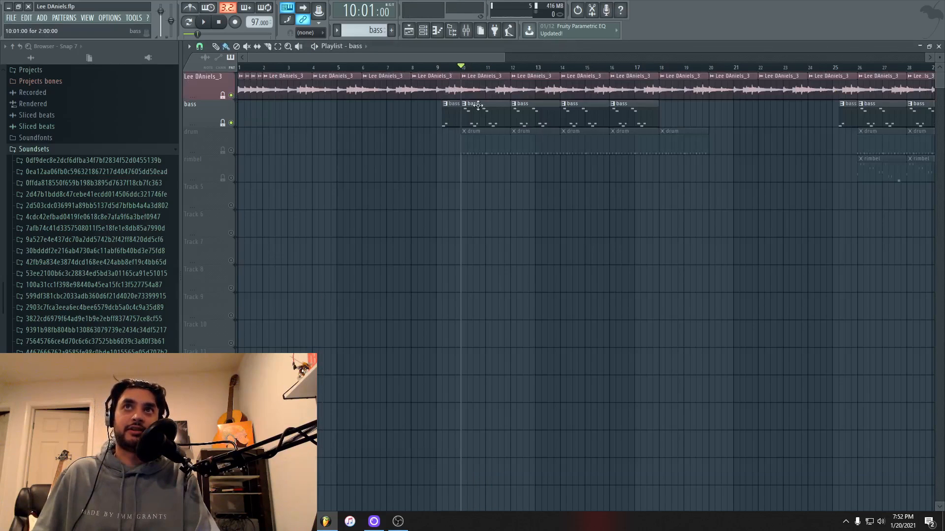
key("space")
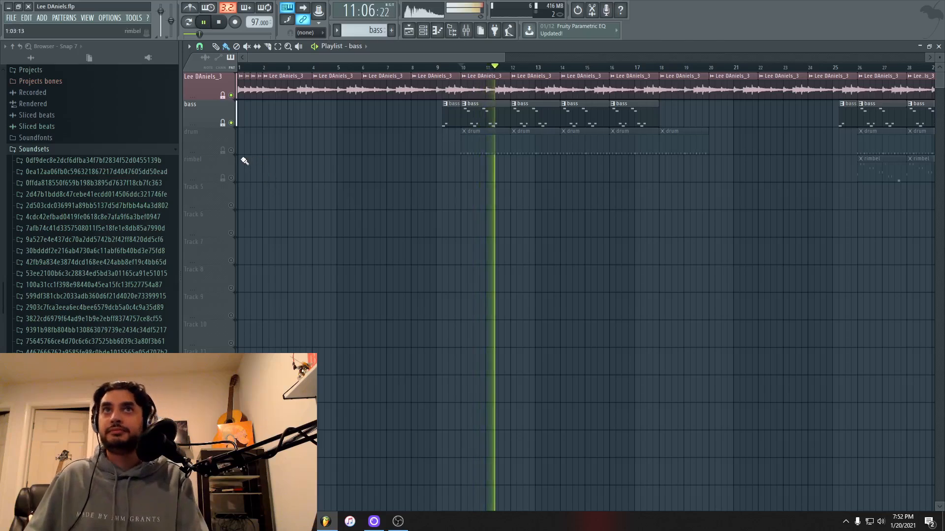
key("space")
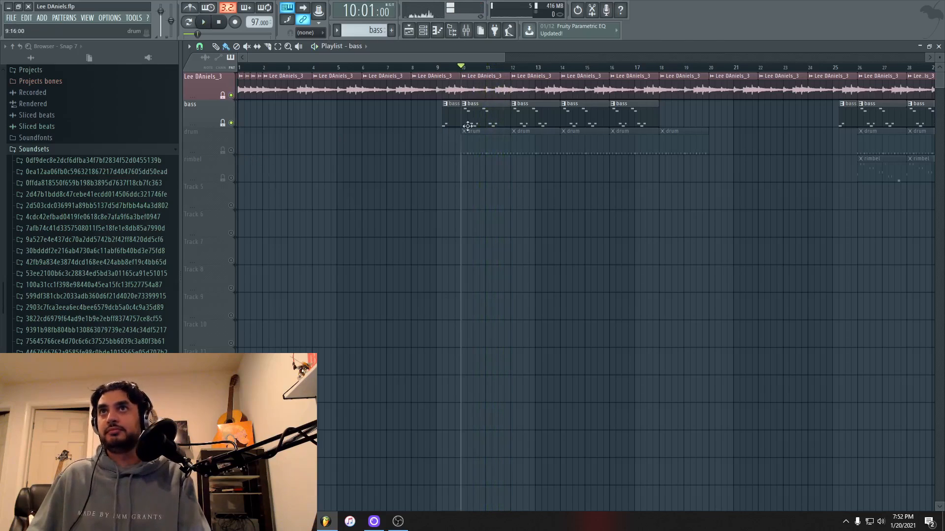
Step: Solo the drum track, open the drum pattern in the channel rack, and play it in pattern mode
right_click(230, 150)
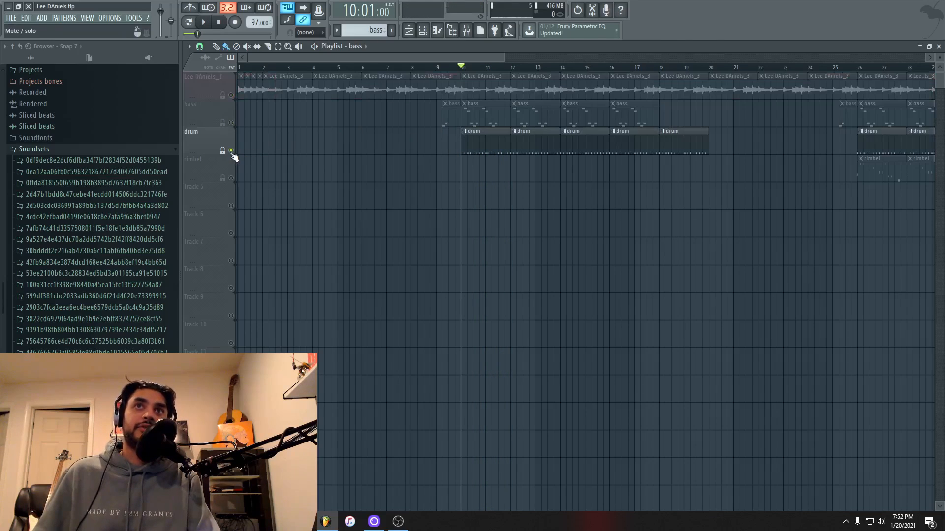
double_click(479, 139)
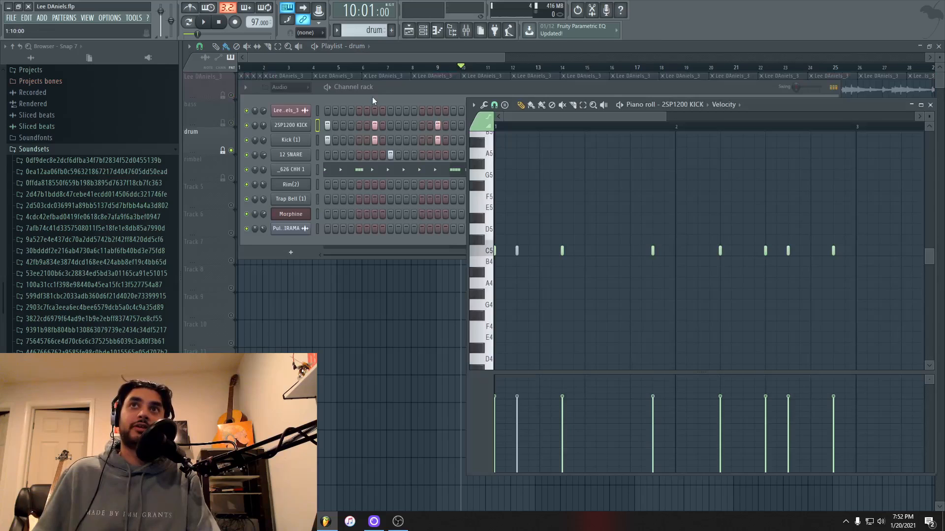
left_click(408, 87)
left_click(189, 22)
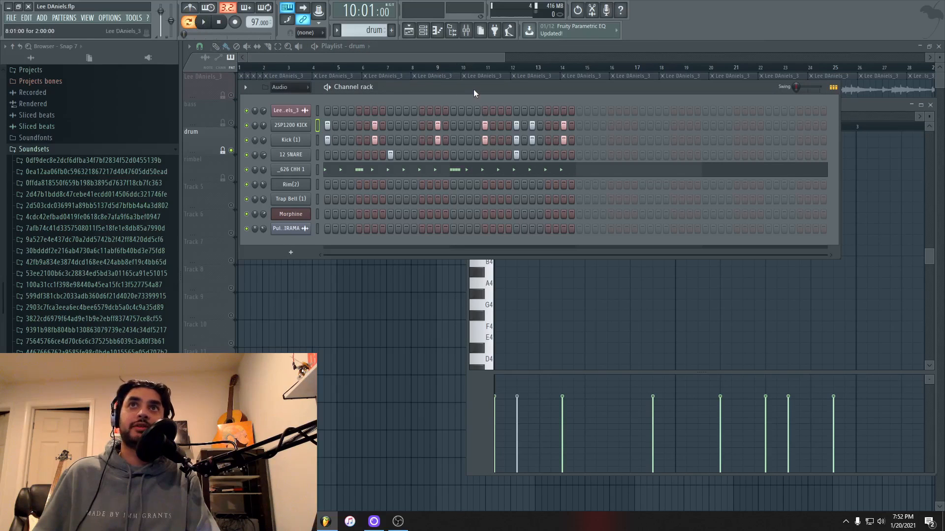
key("space")
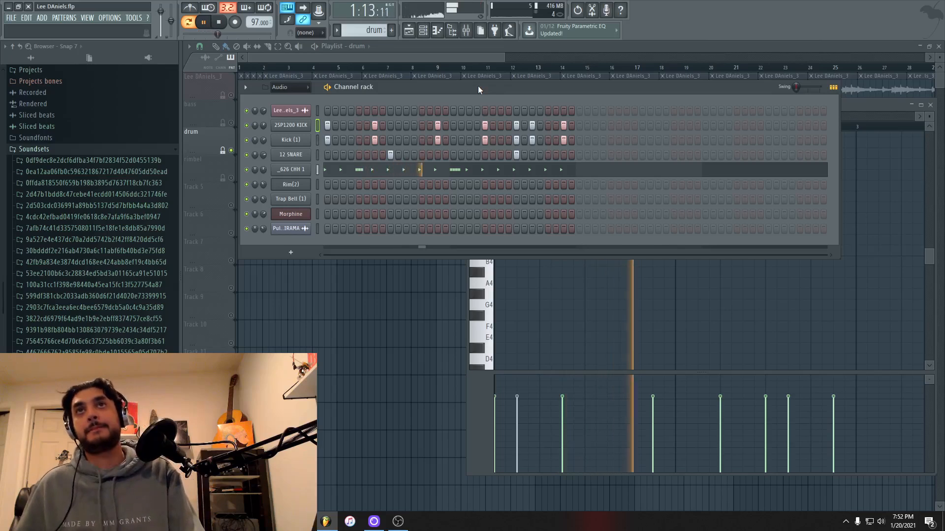
Step: Open the Kick (1) sampler while the drums play, move its window clear of the channel list, and stop playback
left_click(298, 129)
left_click(310, 140)
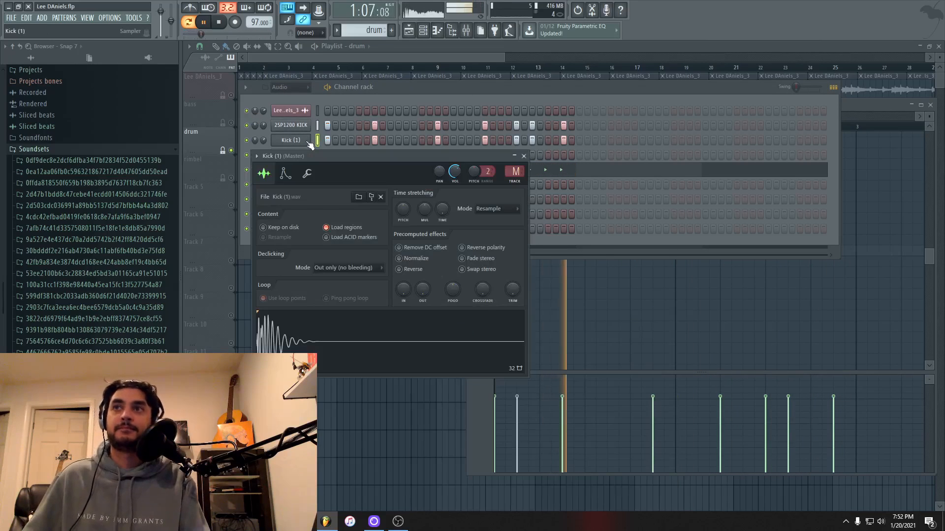
left_click_drag(394, 154, 542, 175)
key("space")
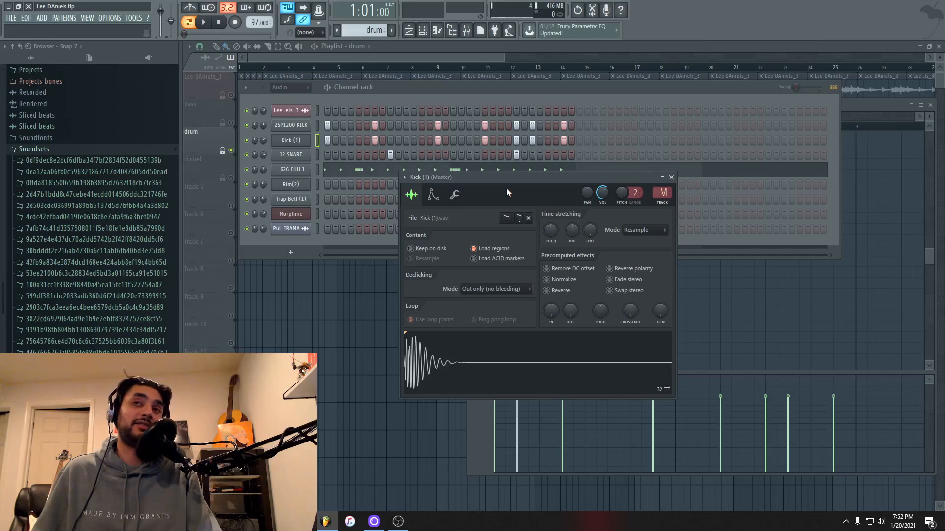
left_click_drag(577, 180, 560, 211)
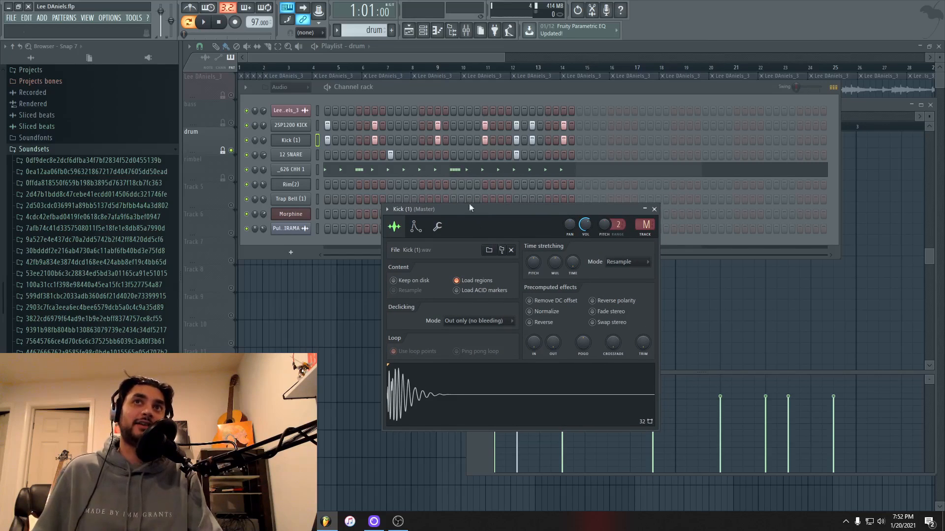
Step: Open the 2SP1200 KICK sampler, move it up to show its waveform, and compare it with the Kick (1) sample
left_click(296, 126)
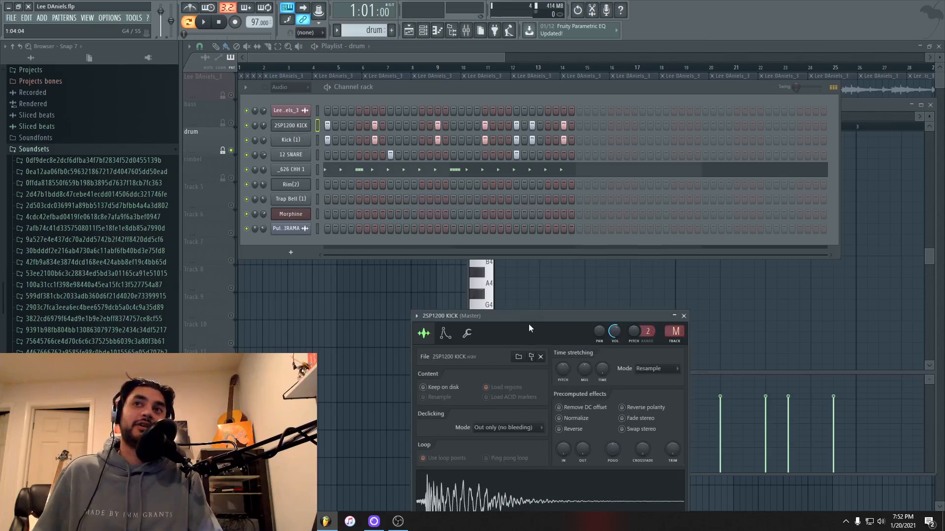
left_click_drag(529, 327, 517, 218)
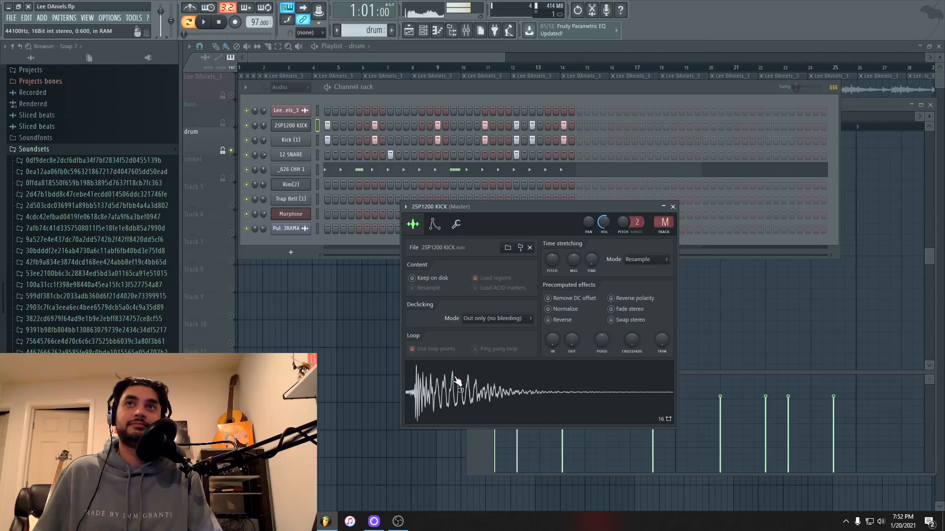
left_click(291, 140)
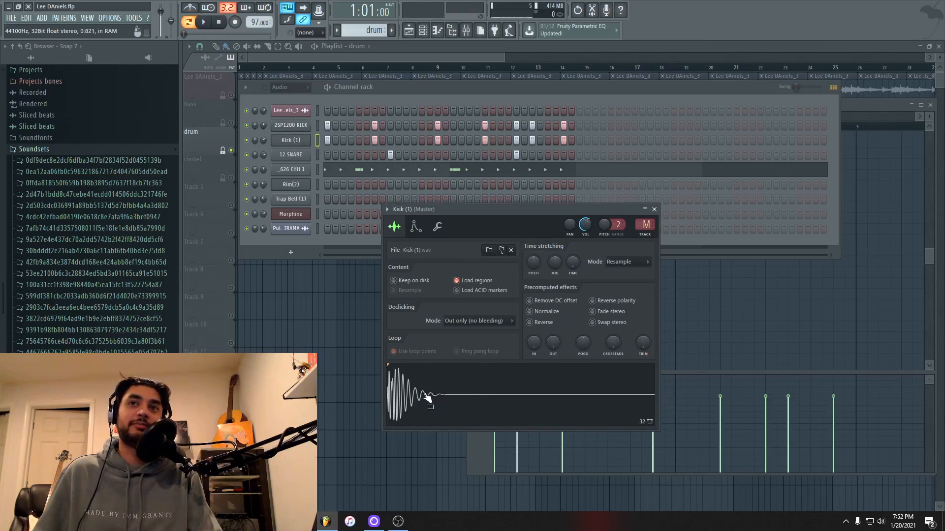
Step: Isolate the 2SP1200 KICK and Kick (1) channels and play the two layered kicks
left_click(249, 141)
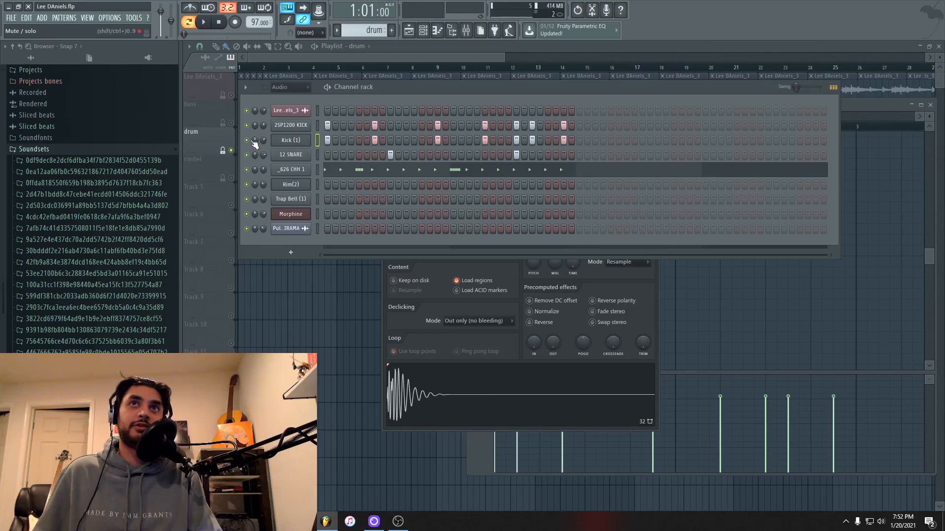
right_click(251, 140)
right_click(248, 141)
left_click(249, 126)
key("space")
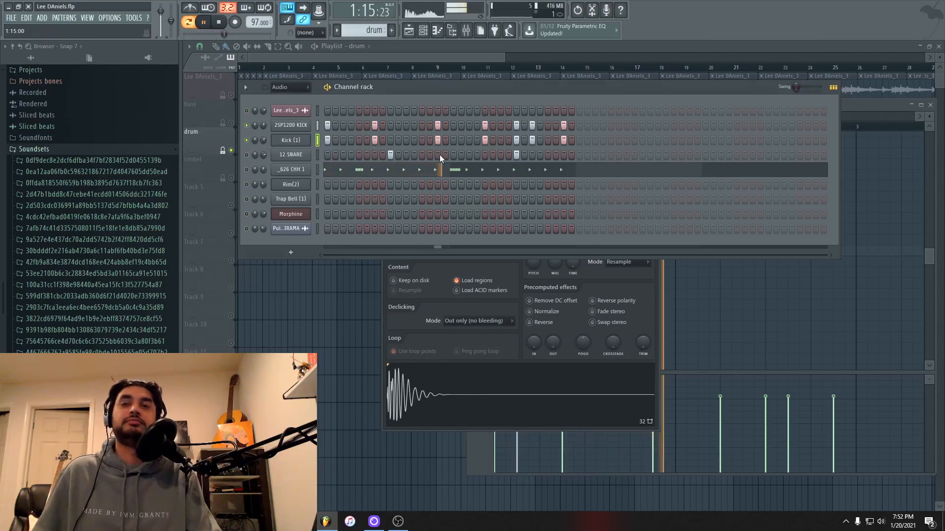
key("space")
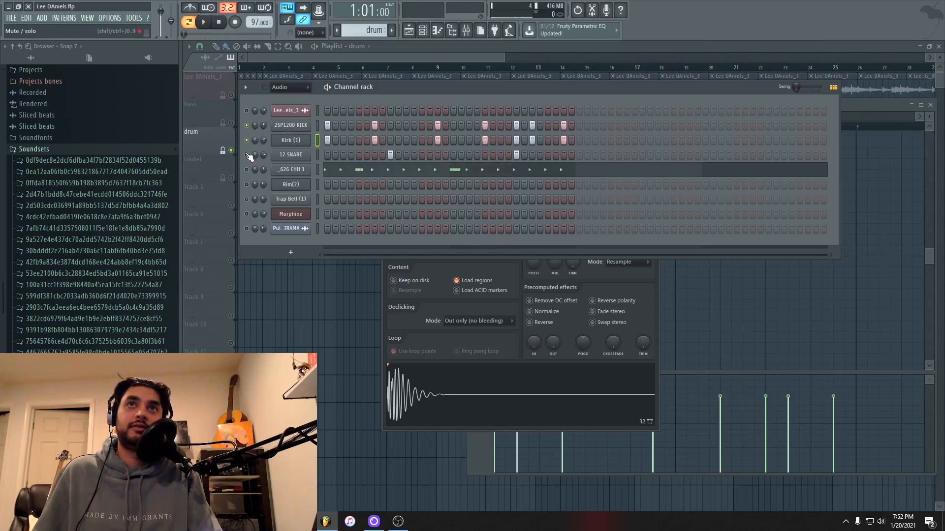
Step: Inspect the 12 SNARE sampler and its effects on mixer Insert 7, then unmute the snare and play it with both kicks
left_click(276, 155)
double_click(455, 108)
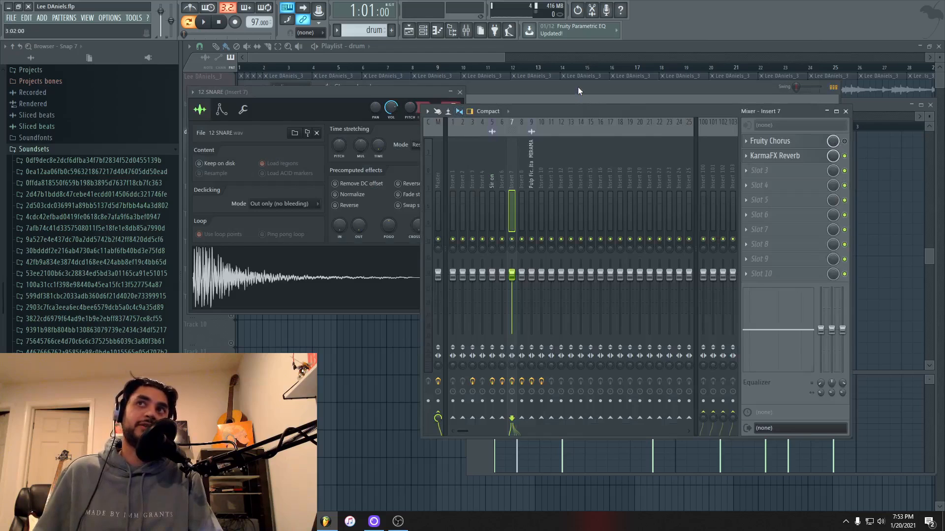
key("F6")
key("space")
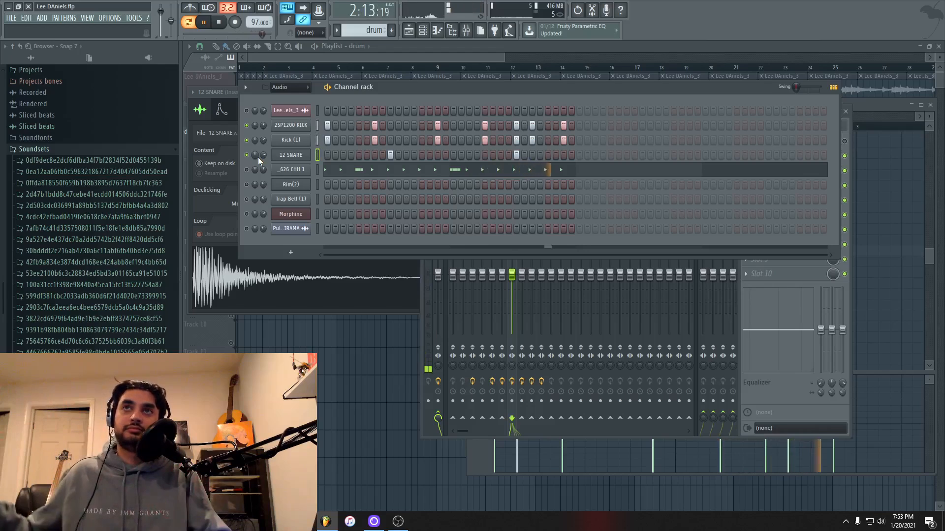
key("space")
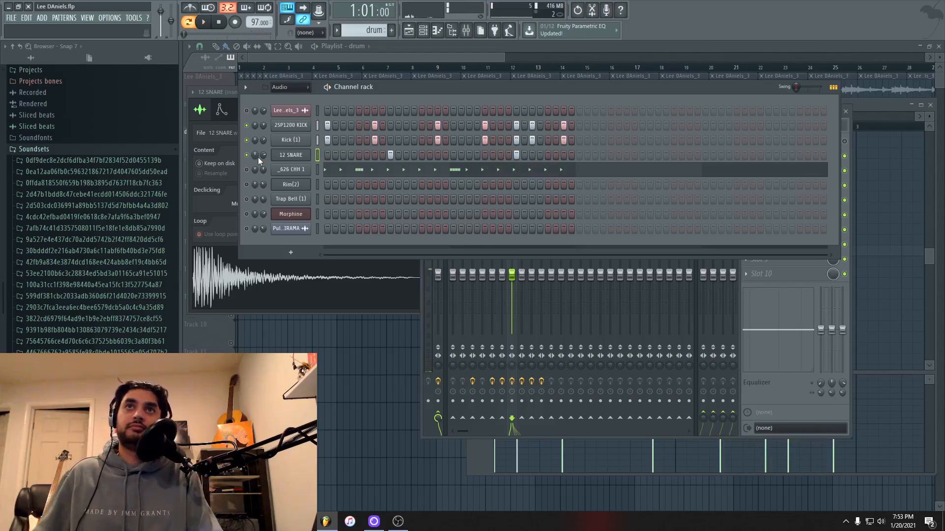
Step: Inspect the _626 CHH 1 sampler and its effects on mixer Insert 3, then play the drum pattern with all channels unmuted
left_click(291, 170)
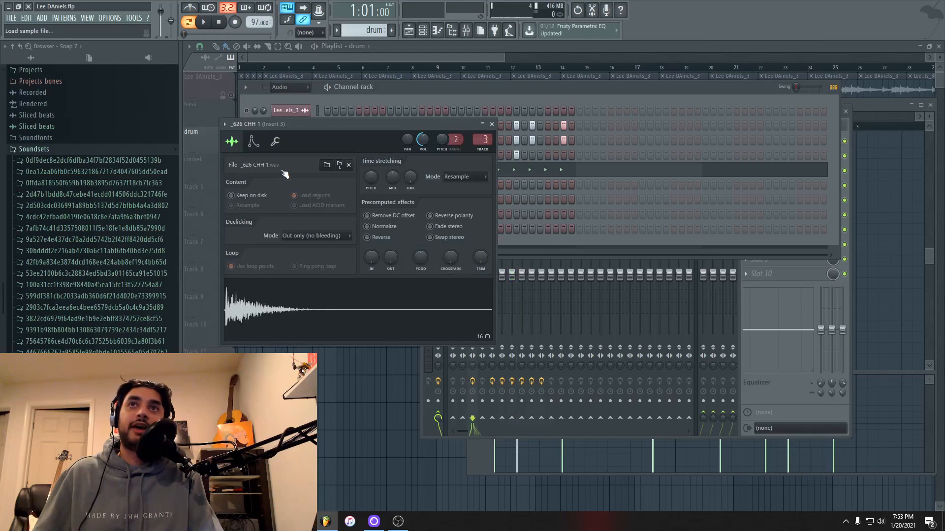
double_click(492, 136)
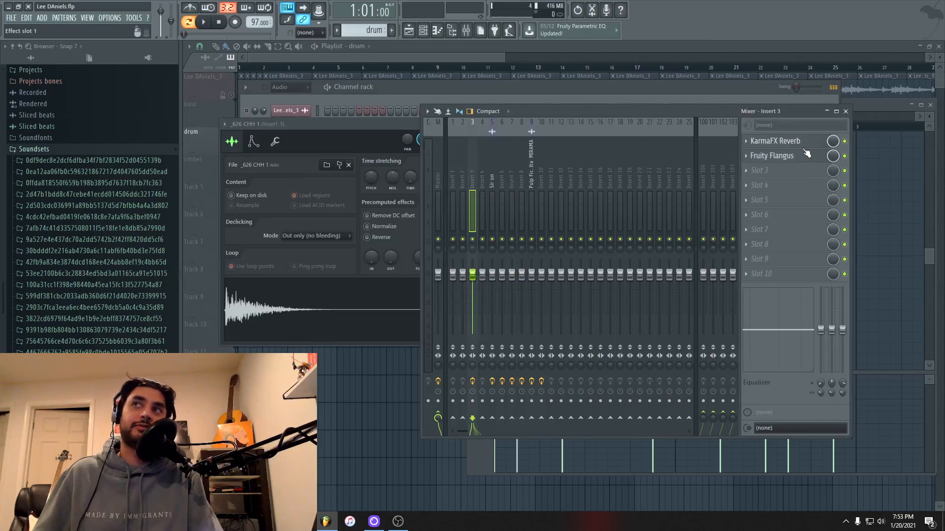
left_click(562, 89)
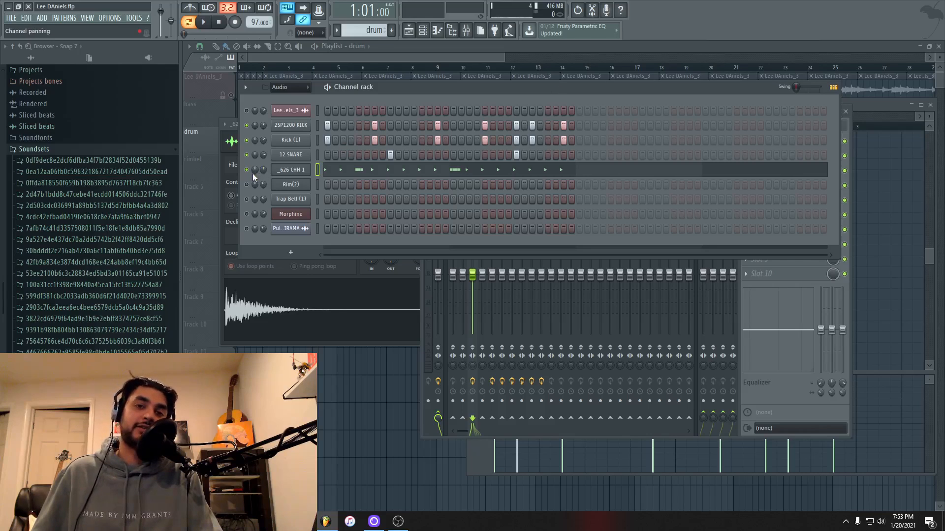
key("space")
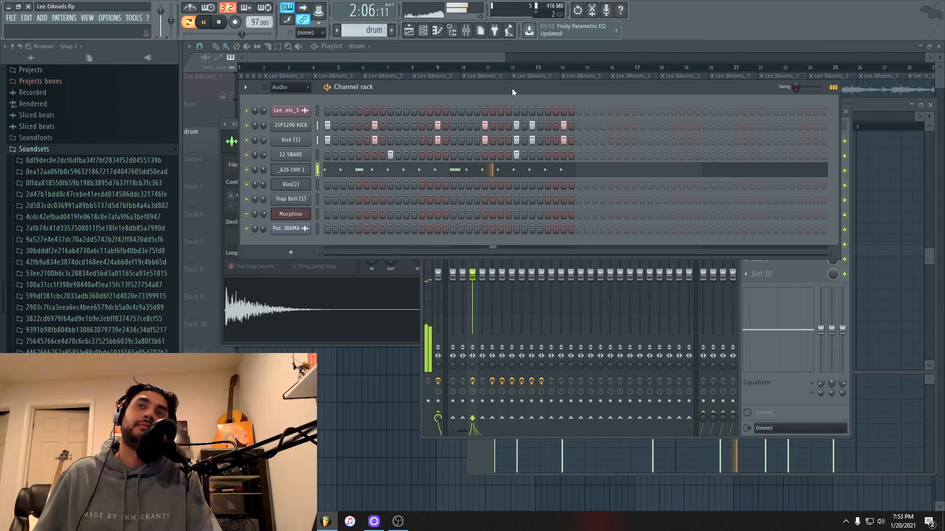
key("space")
Step: Return to the playlist, unmute the bass and Lee DAniels_3 tracks alongside the drums, and place the playback position at bar 10
left_click(453, 53)
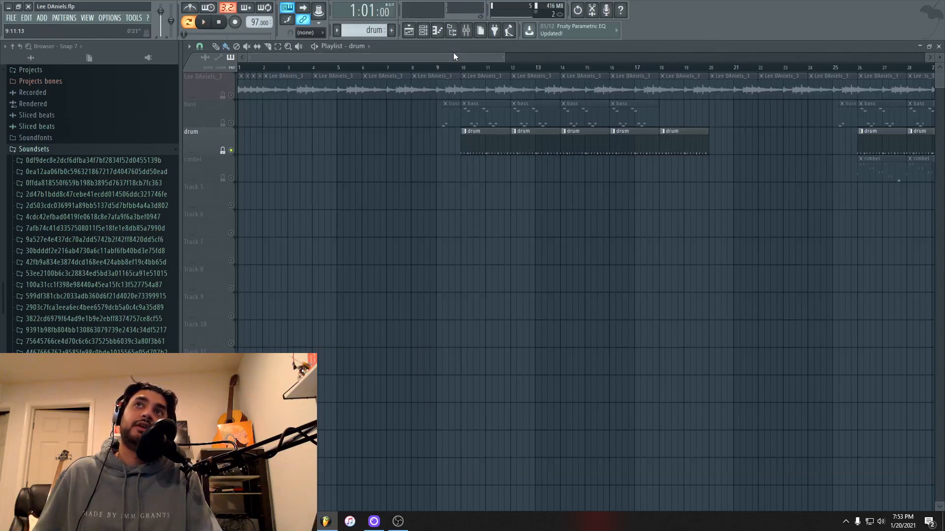
left_click(230, 123)
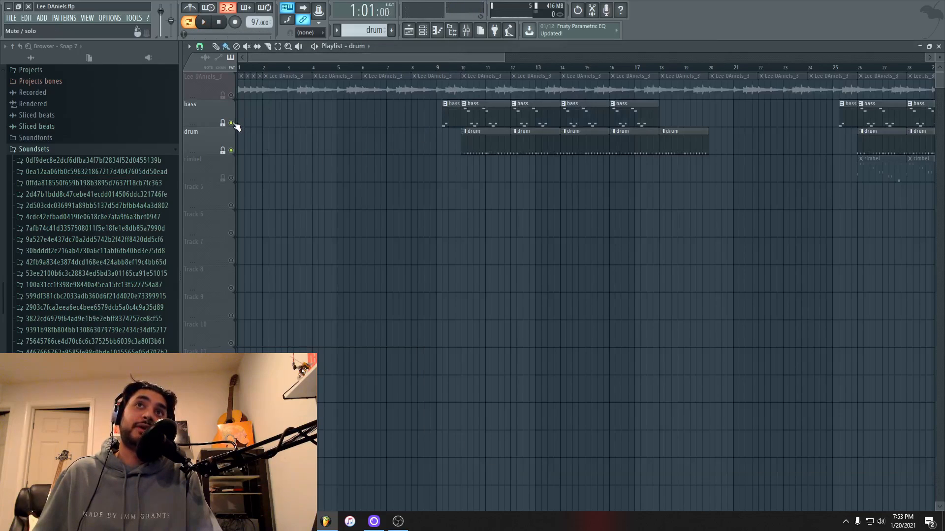
left_click(231, 95)
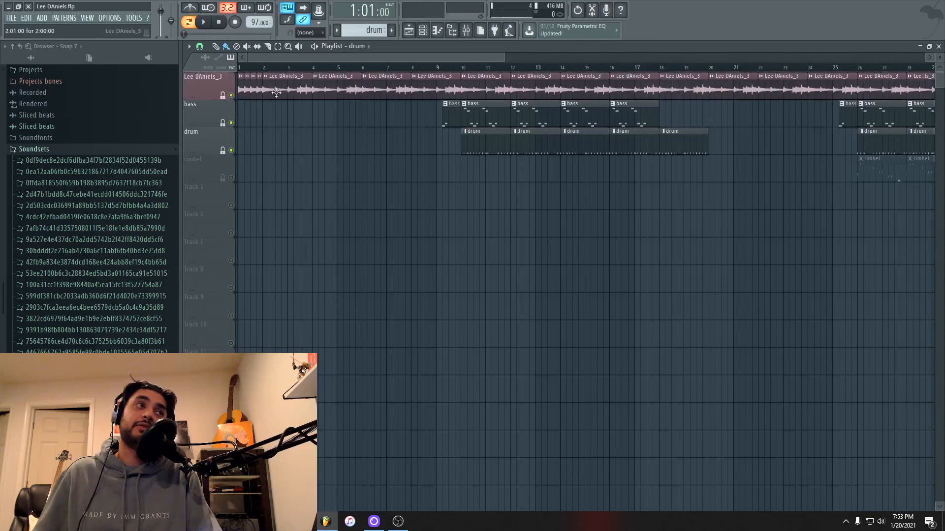
left_click(465, 69)
Step: Play the sample, bass and drums together in song mode from bar 10, then stop and mute the Lee DAniels_3 track
key("space")
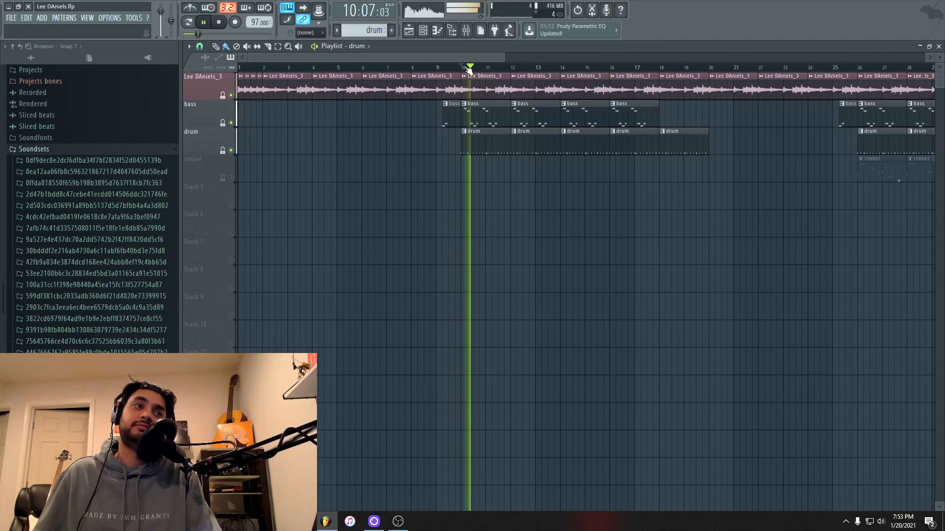
key("space")
left_click(232, 95)
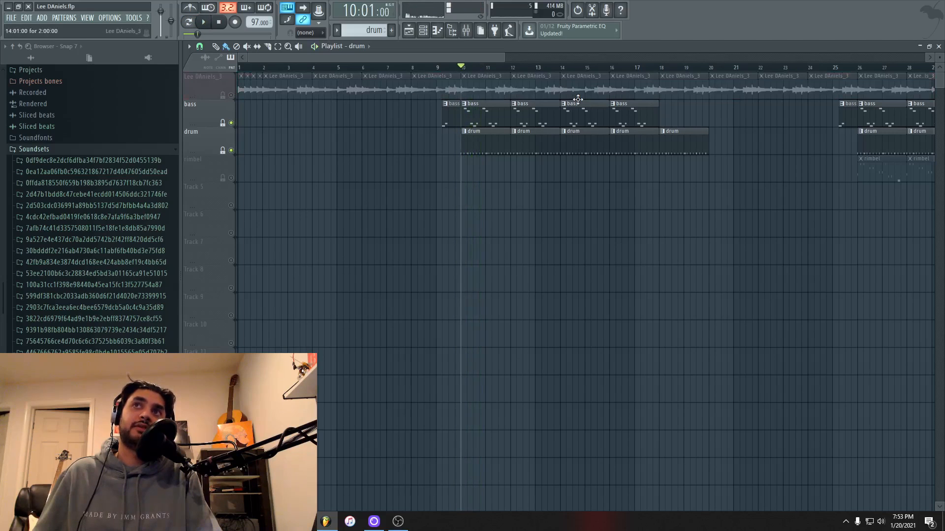
key("space")
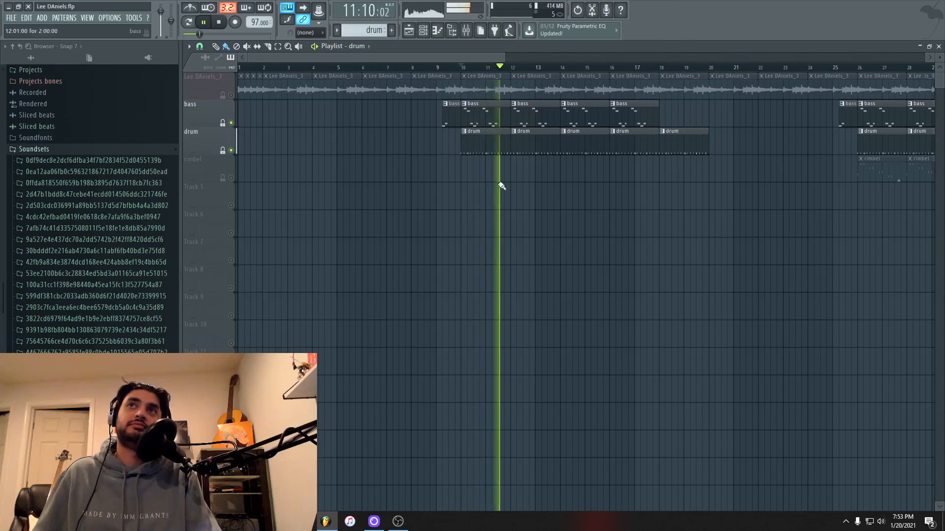
left_click(231, 96)
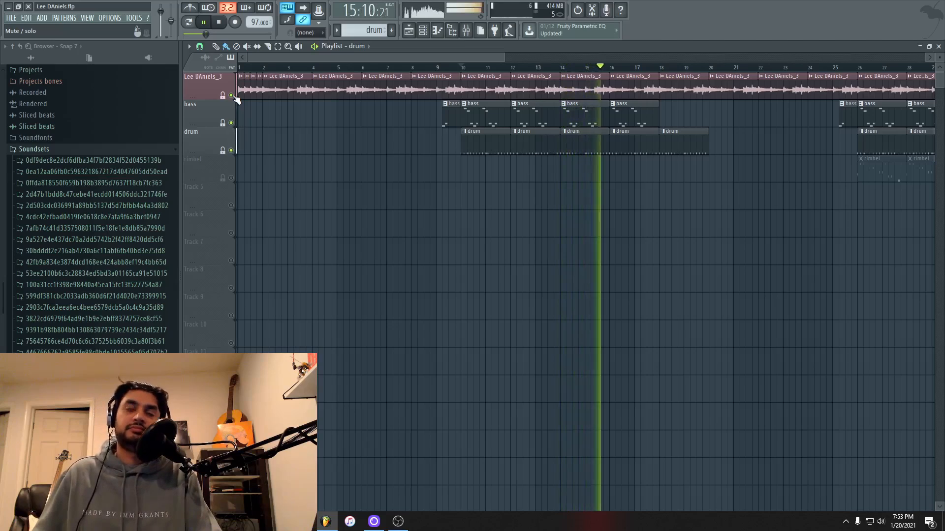
key("space")
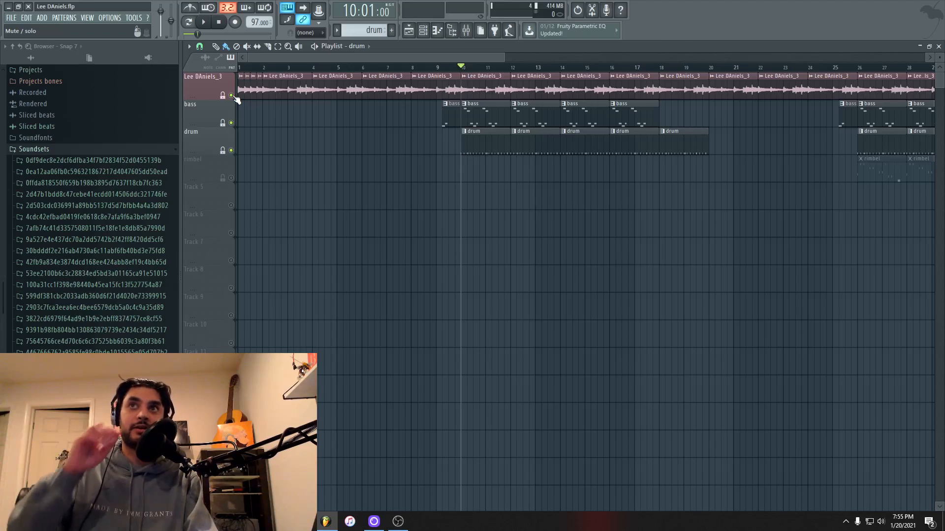
Step: Unmute the rimbel track and Track 5 in the playlist
left_click_drag(382, 55, 509, 86)
left_click(231, 177)
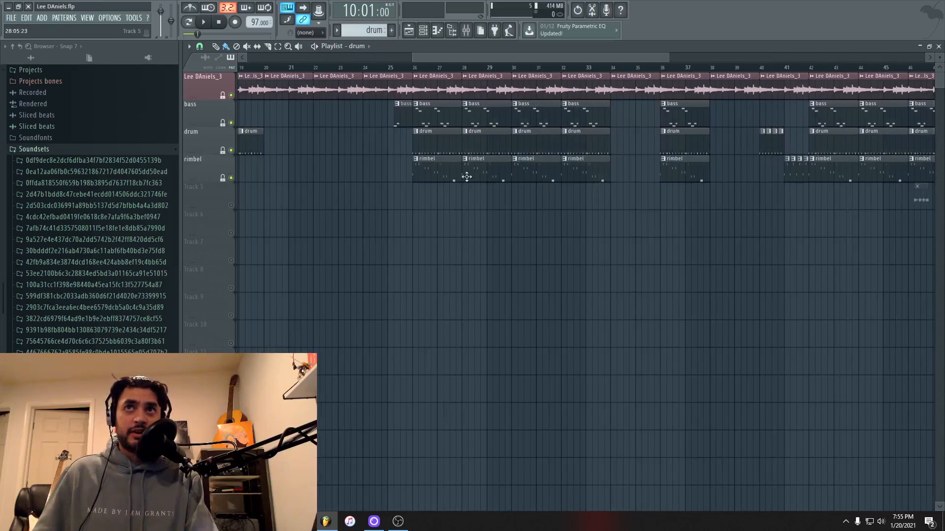
left_click(230, 205)
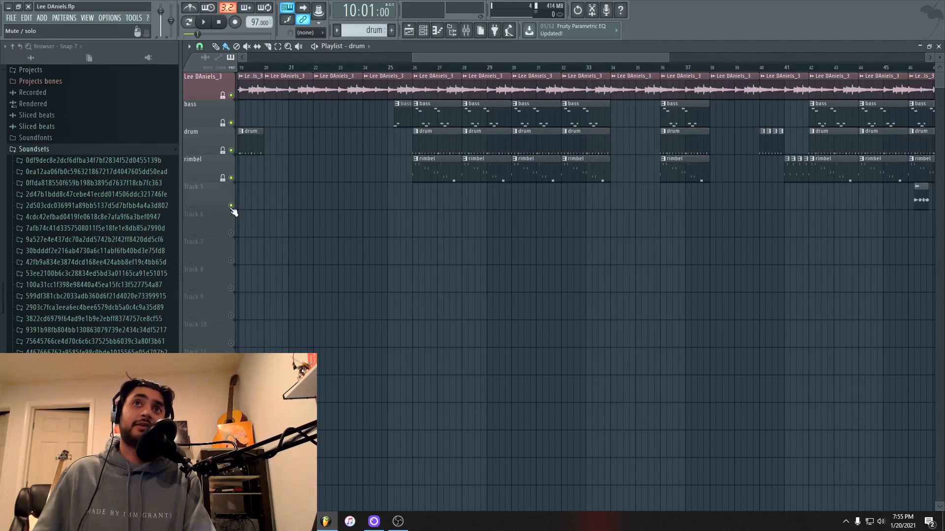
Step: Open the rimbel pattern from its bar 26 clip in the channel rack and play it in pattern mode
double_click(428, 175)
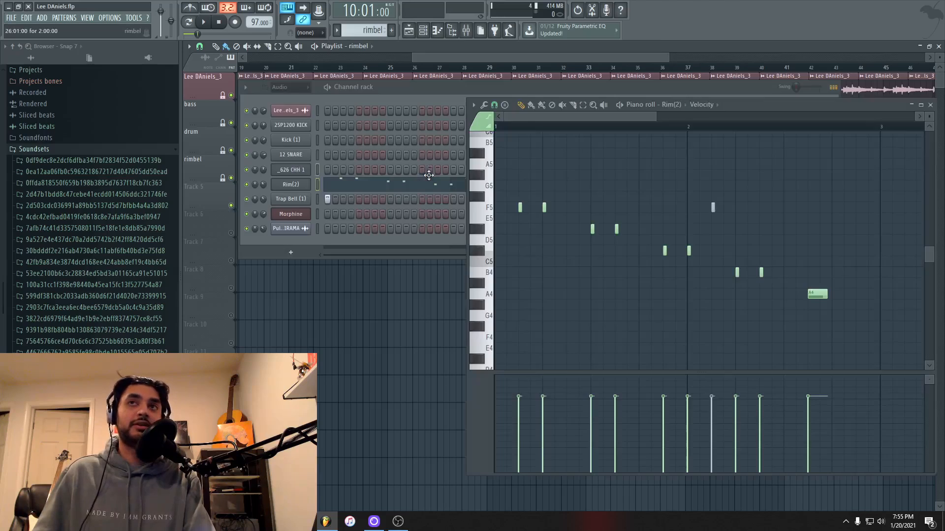
left_click(430, 84)
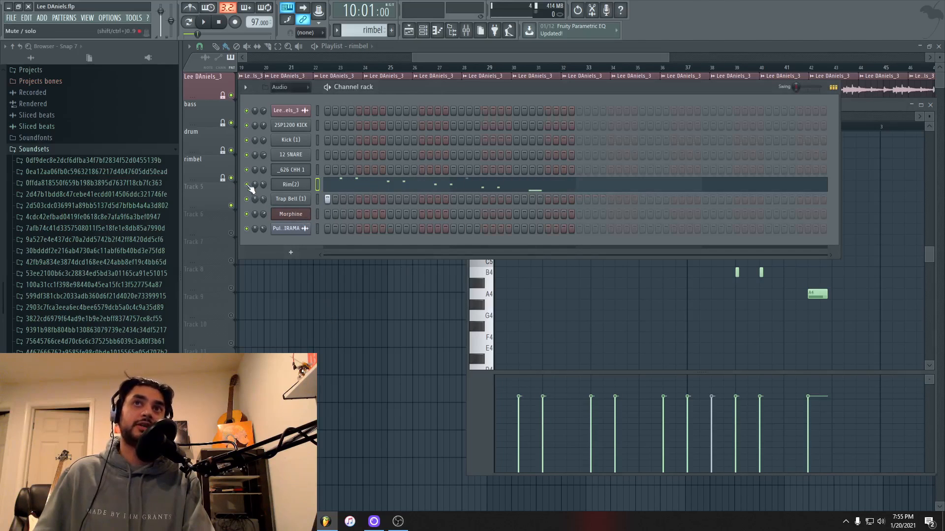
left_click(188, 22)
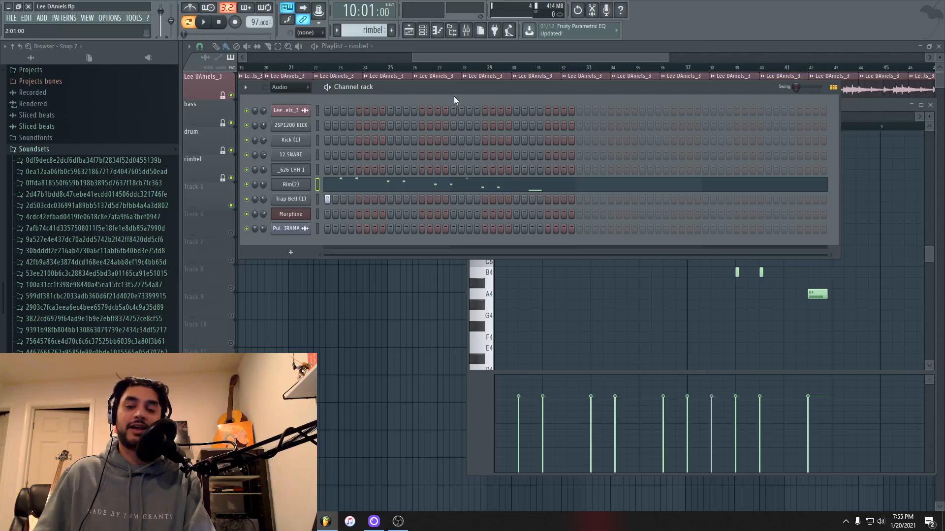
key("space")
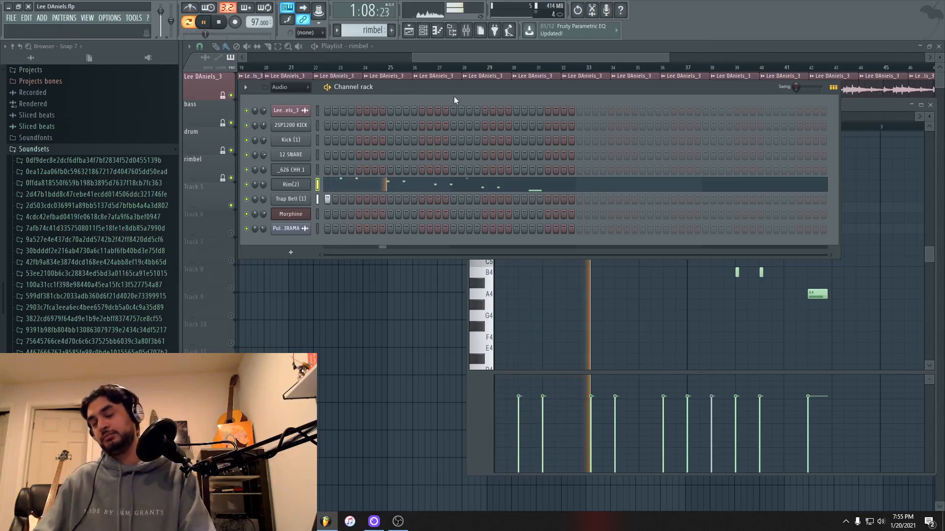
Step: Inspect the Rim(2) sampler and its effects on mixer Insert 7 while the pattern plays, then close the mixer
left_click(294, 185)
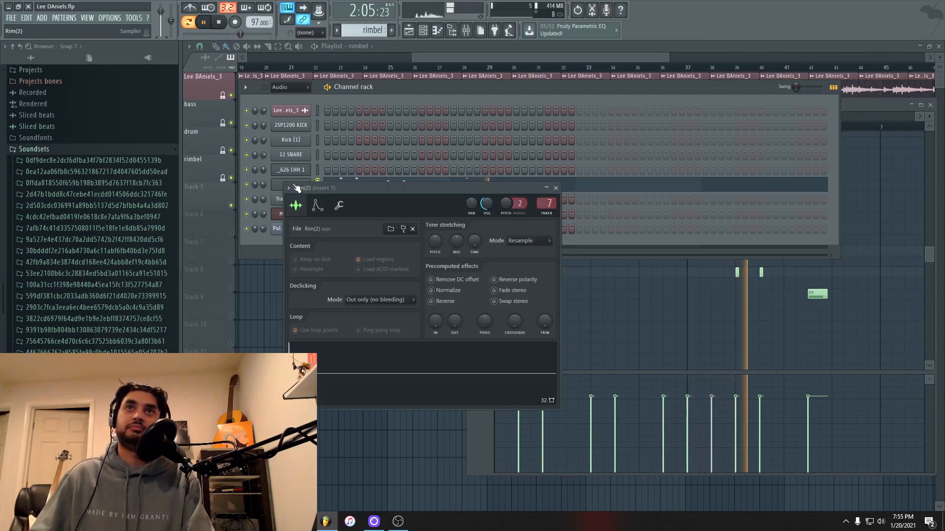
left_click(546, 204)
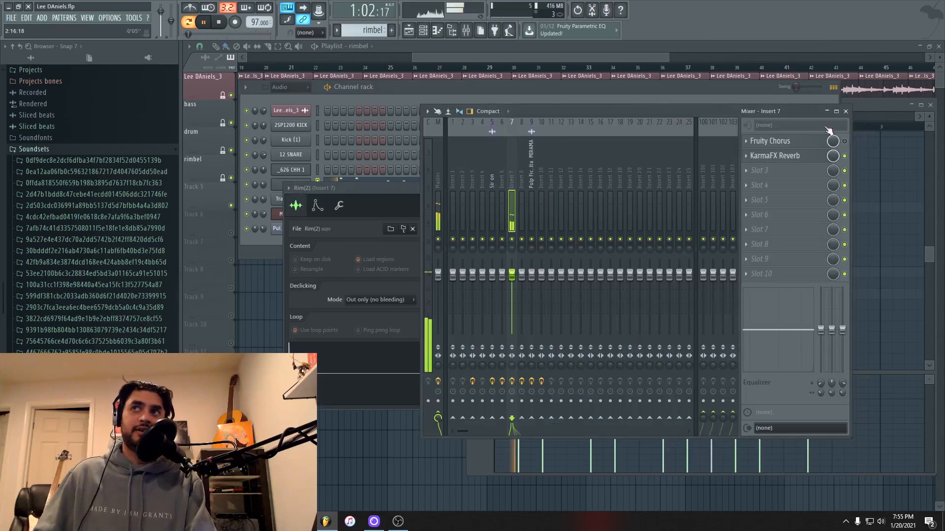
left_click(846, 112)
left_click(327, 171)
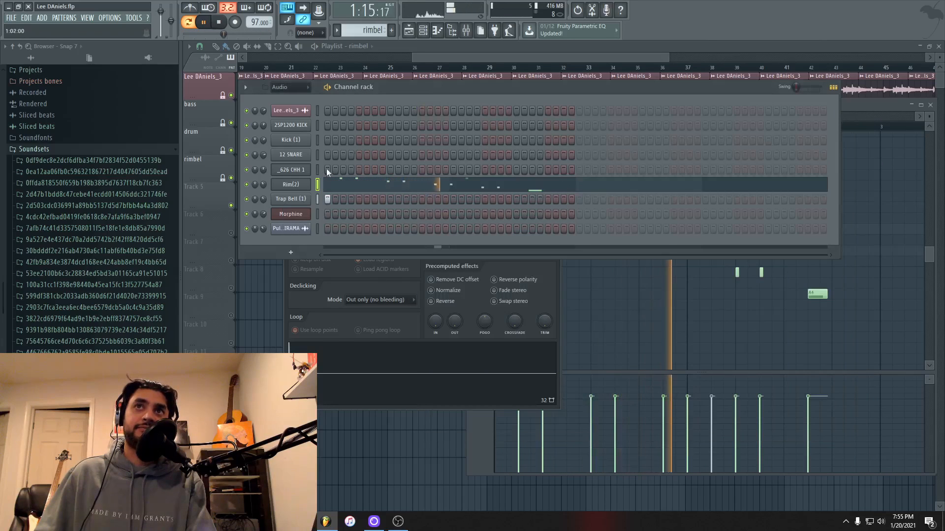
Step: Inspect the Trap Bell (1) echo delay settings, then mute Rim(2) and play the bell by itself before stopping
left_click(290, 198)
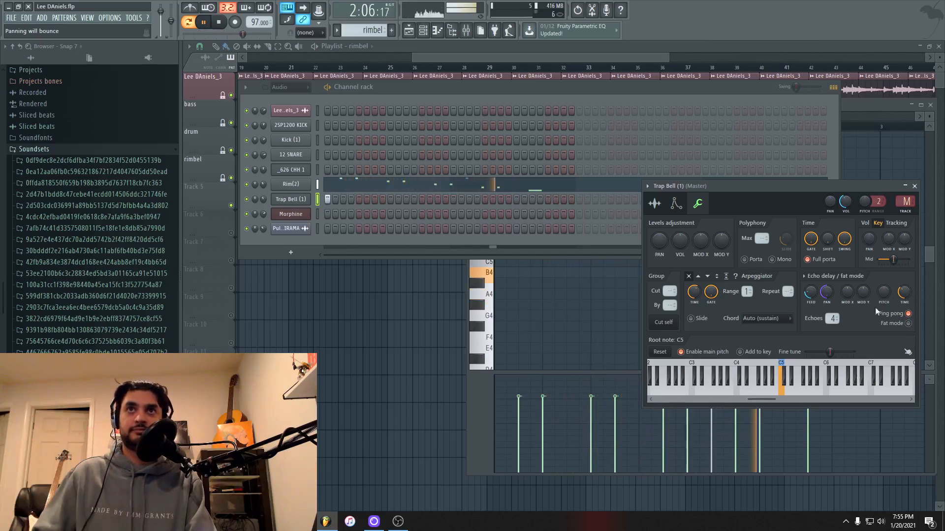
right_click(246, 184)
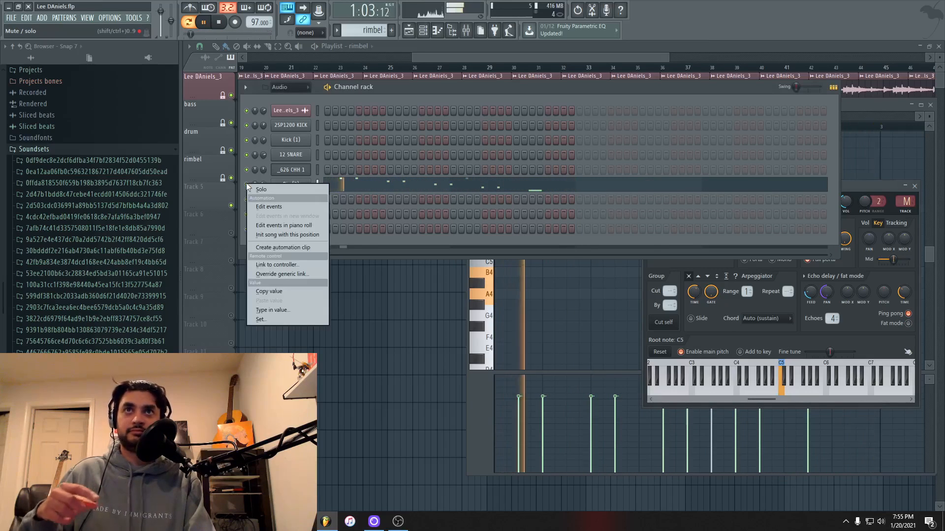
left_click(471, 93)
key("space")
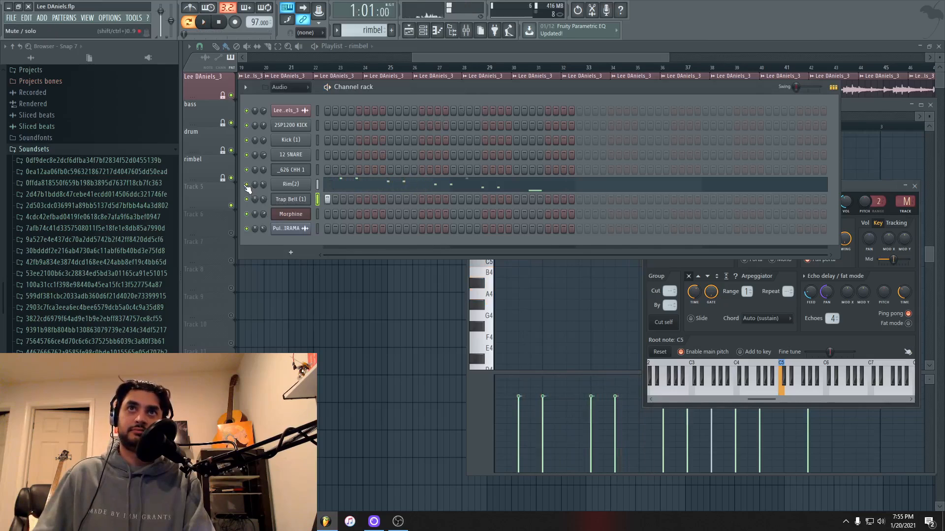
left_click(246, 185)
key("space")
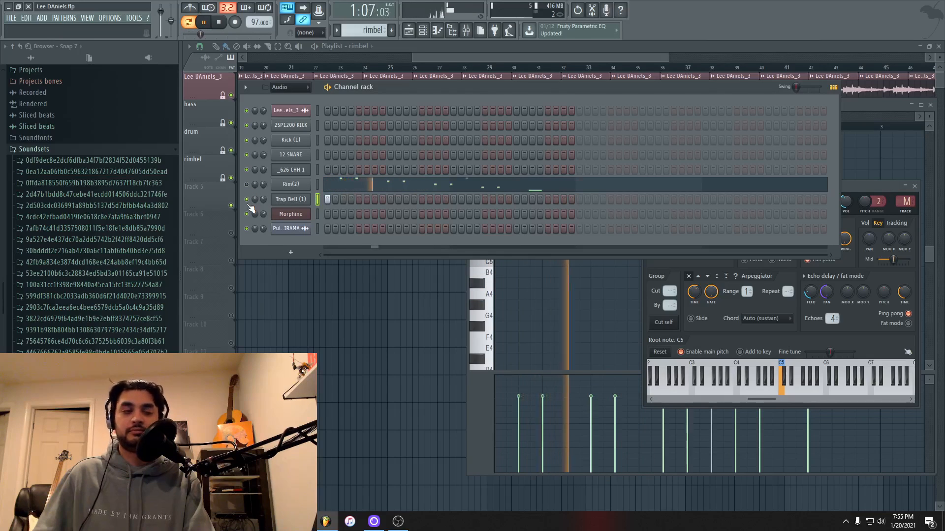
key("space")
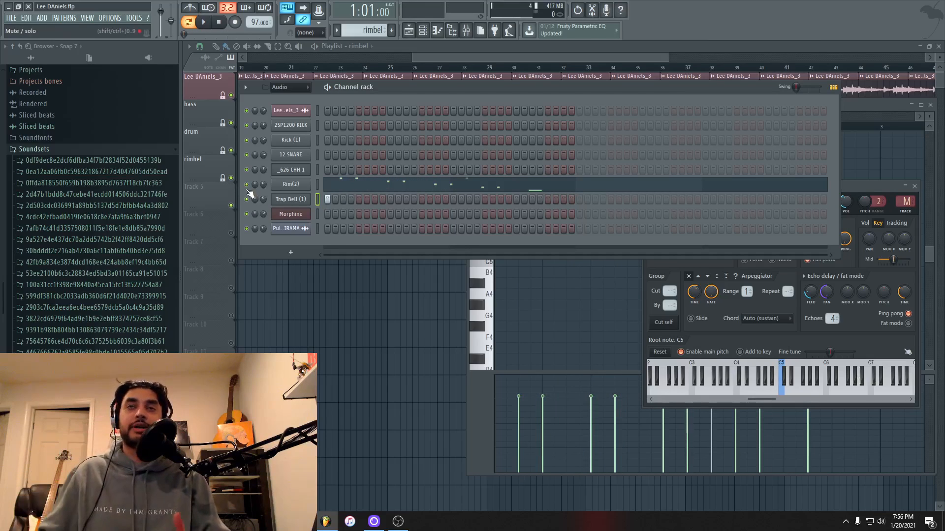
Step: Return to the playlist in song mode and place the playback position at bar 40
left_click(644, 52)
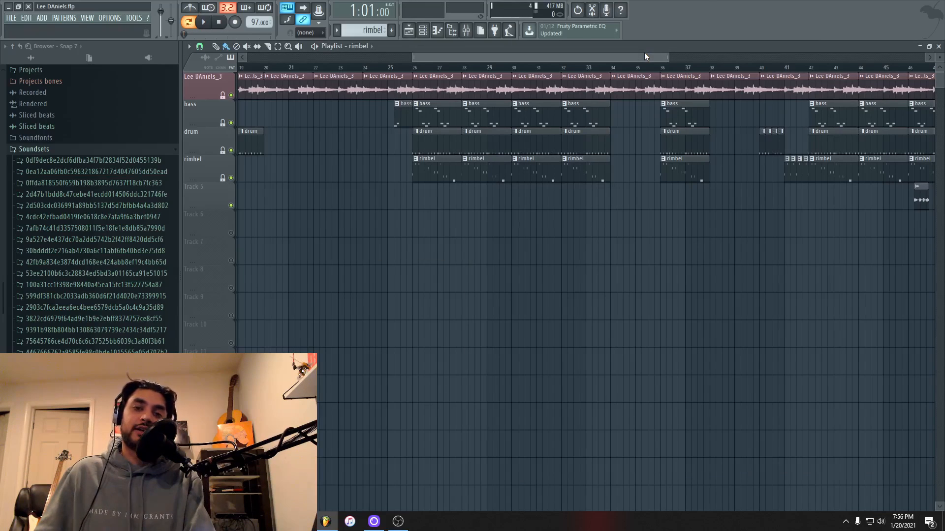
left_click_drag(644, 52, 738, 51)
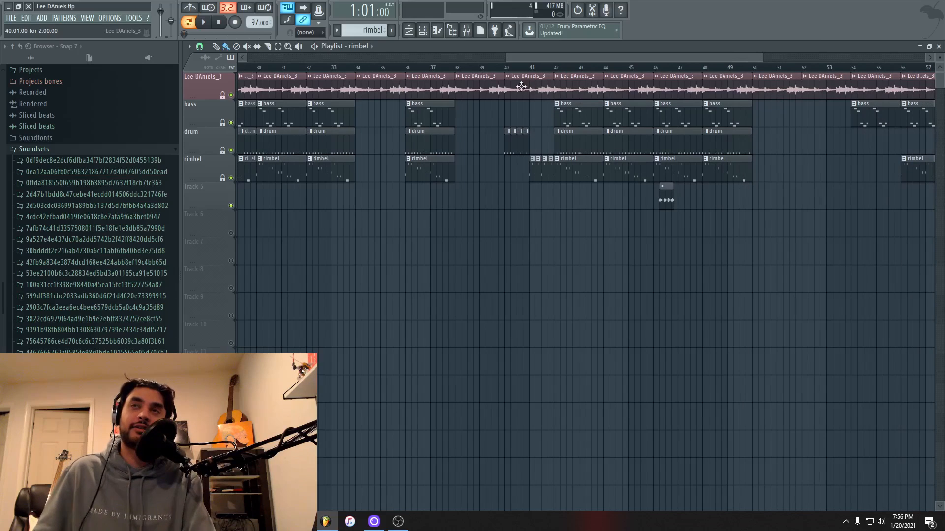
left_click(505, 70)
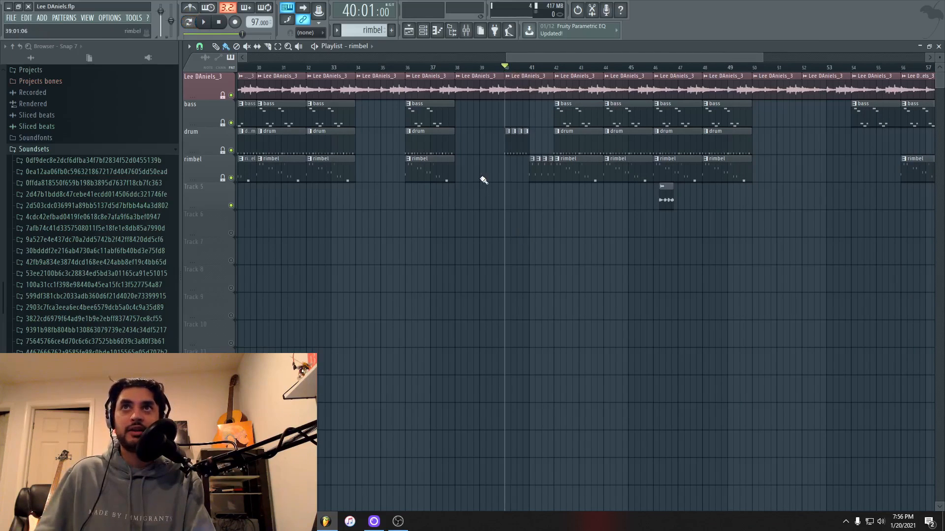
Step: Demonstrate the drum fill by shortening a drum clip on Track 7 to four steps and moving it to bar 40, then delete the clip
left_click(569, 142)
left_click(534, 241)
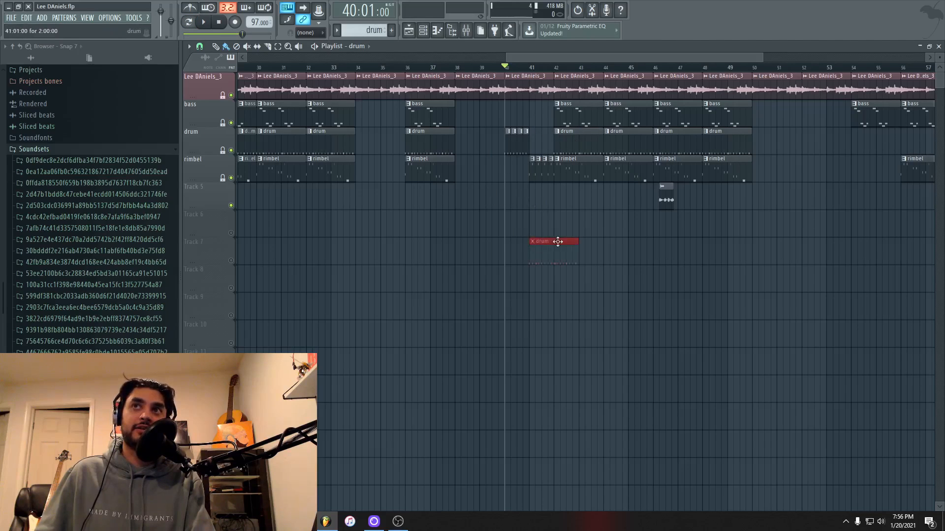
left_click_drag(578, 256, 526, 260)
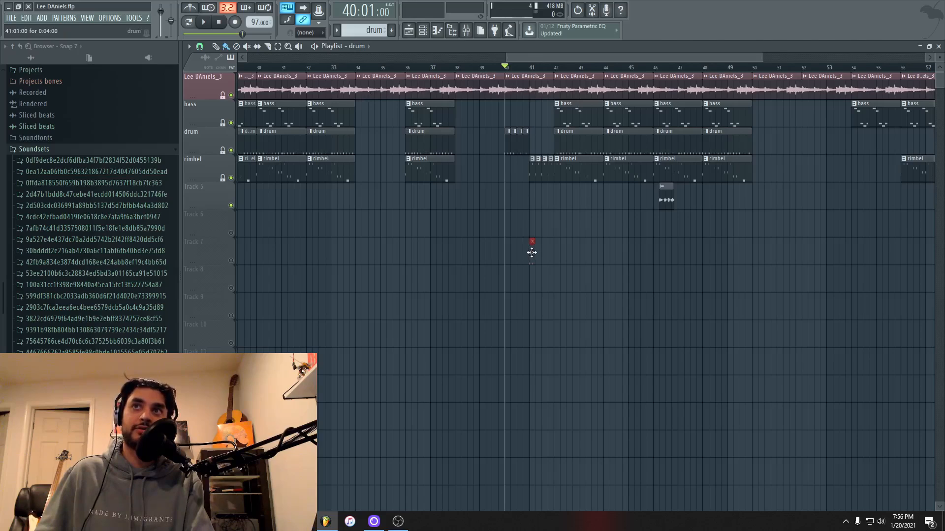
left_click_drag(531, 252, 497, 250)
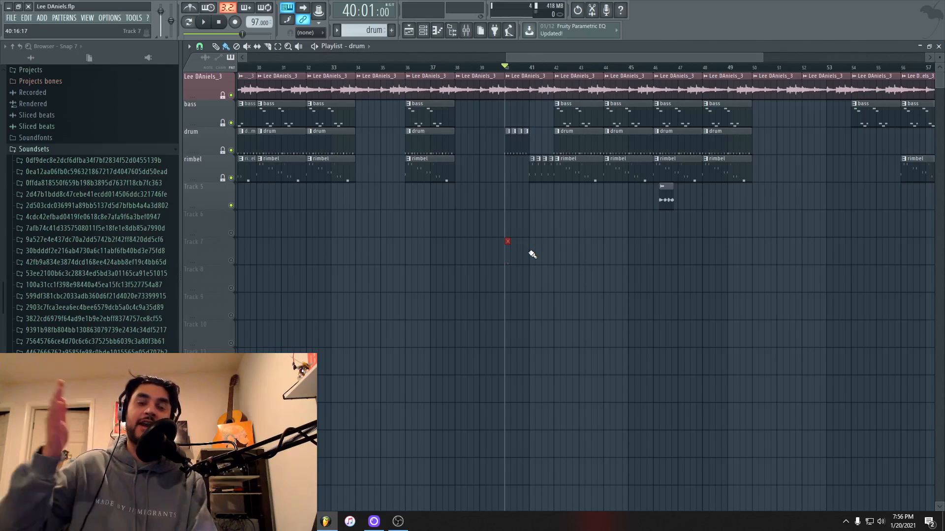
right_click(508, 259)
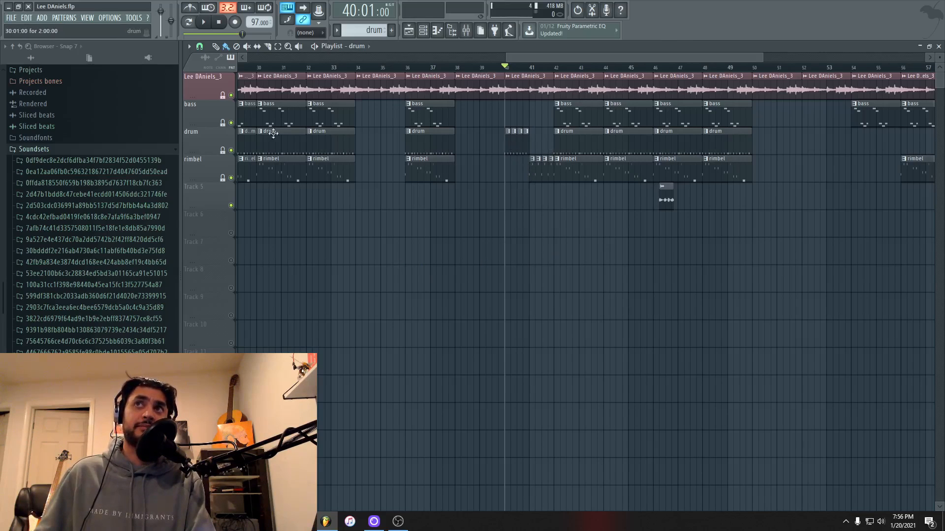
Step: Play only the drum, rimbel and Track 5 parts from bar 40, bring the bass and Lee DAniels_3 tracks back in, then stop
left_click(231, 94)
left_click(231, 123)
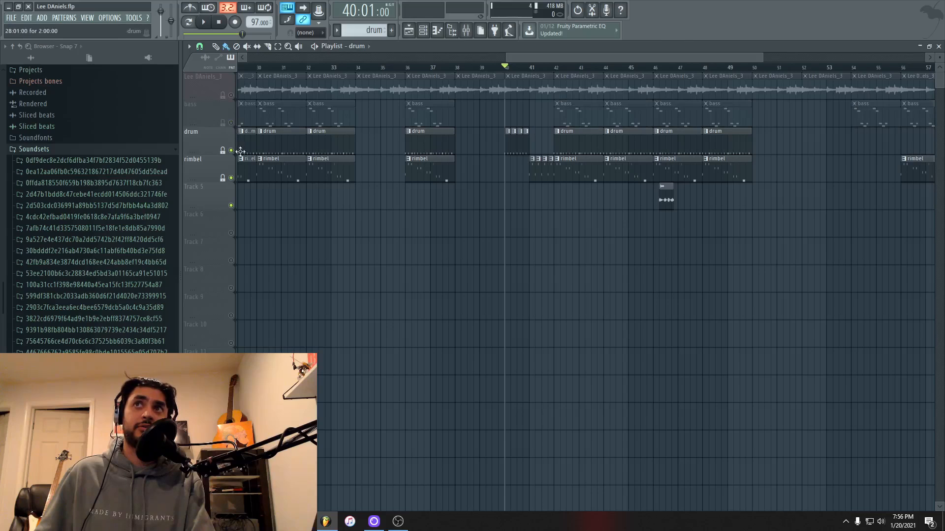
key("space")
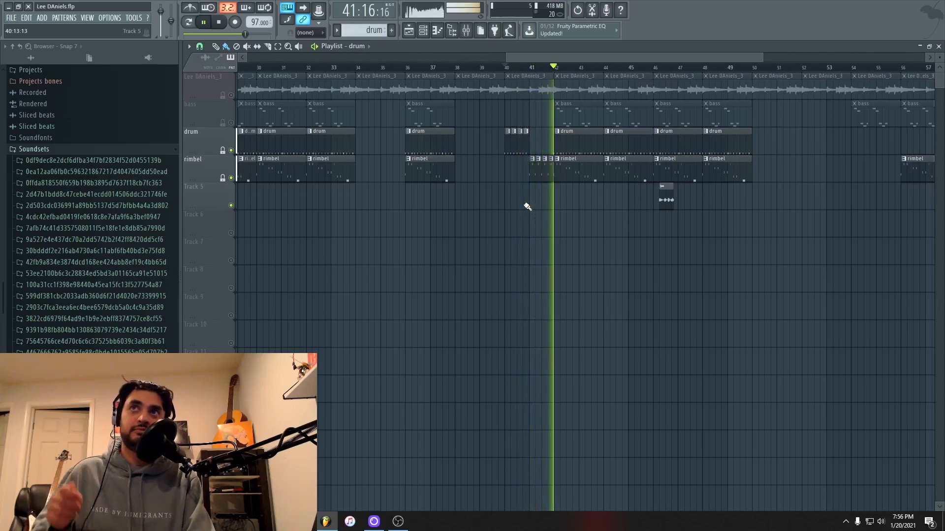
left_click(230, 123)
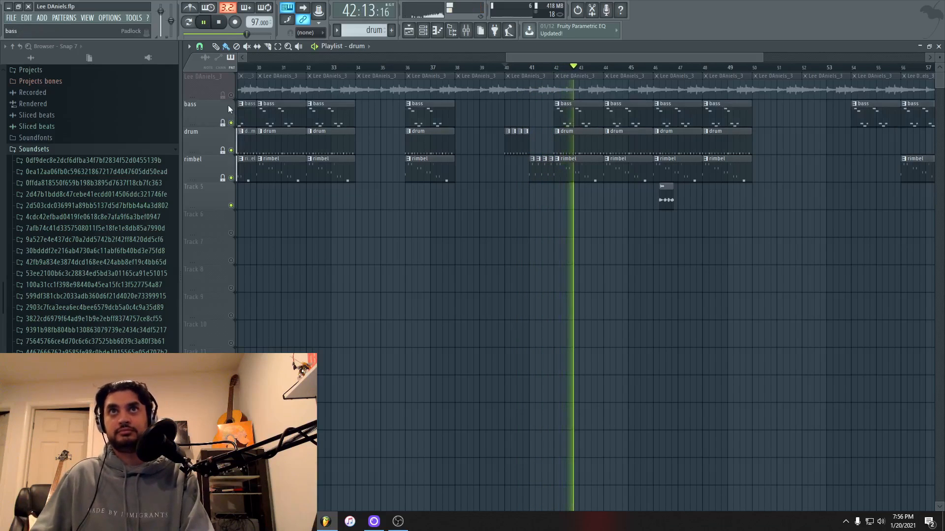
left_click(231, 95)
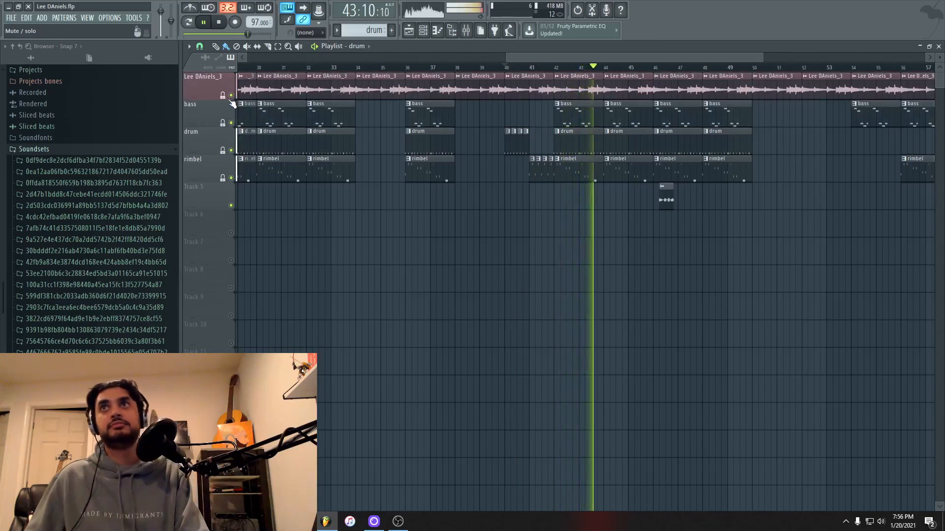
left_click_drag(660, 58, 727, 56)
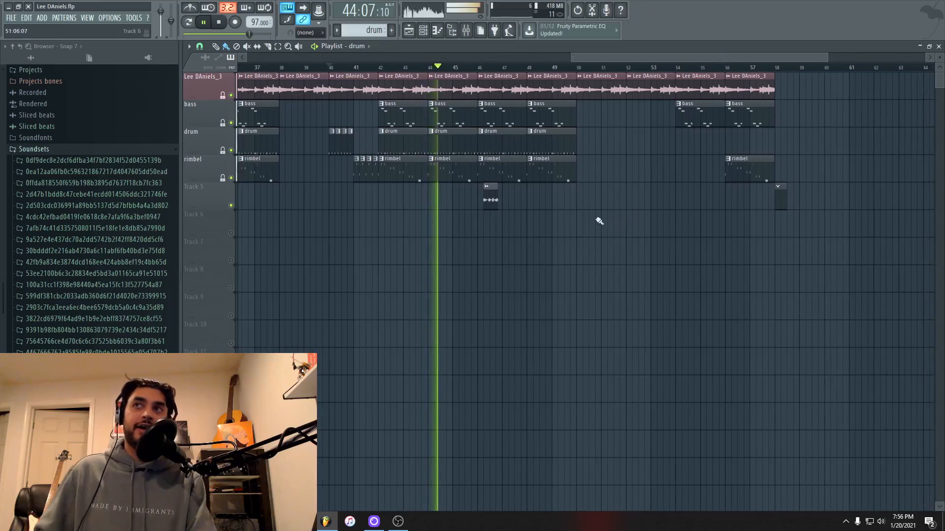
key("space")
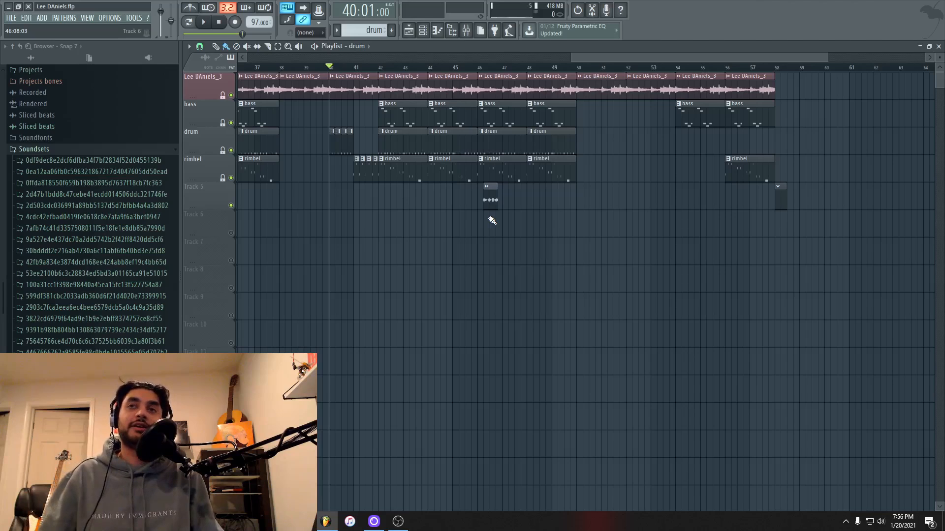
Step: Inspect the Pulp Fiction audio clip's sampler settings on Track 5 and its Fruity Love Philter effect on mixer Insert 10
double_click(492, 208)
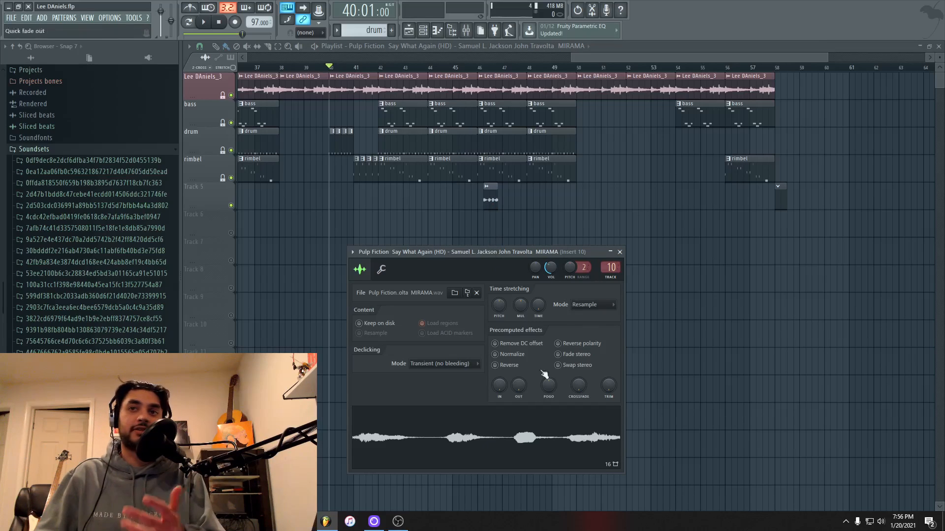
double_click(608, 266)
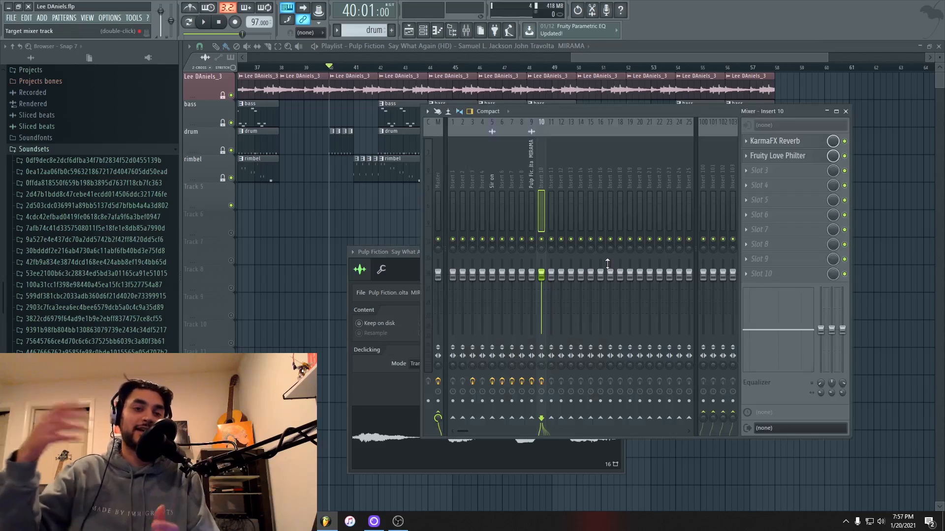
left_click_drag(407, 260, 338, 253)
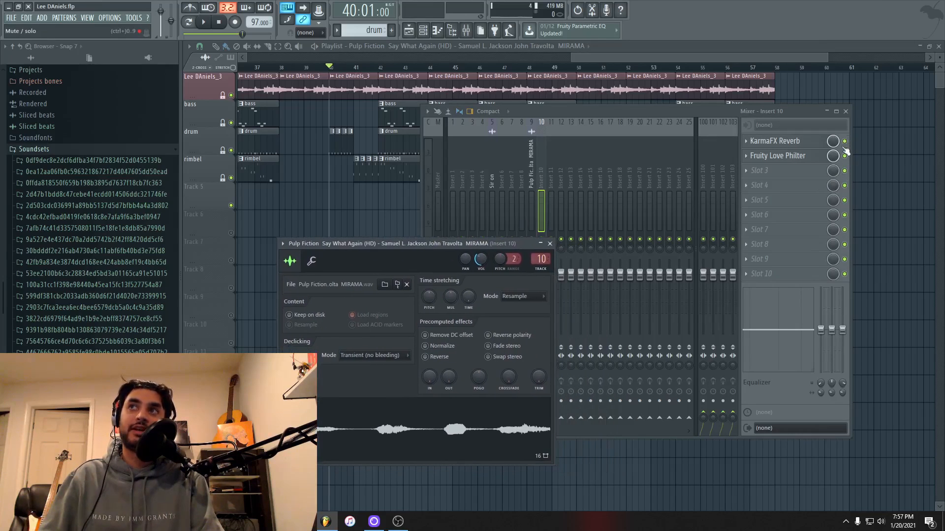
left_click(801, 156)
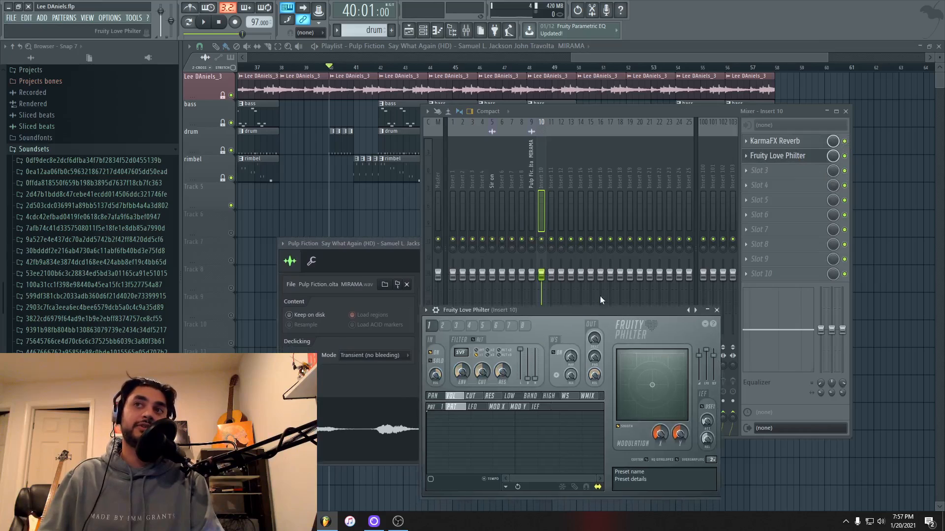
left_click_drag(585, 313, 603, 197)
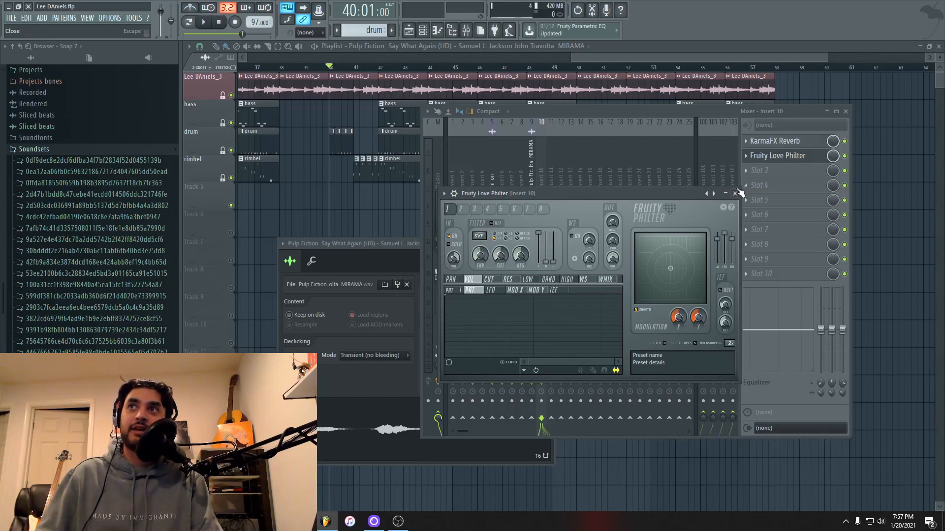
Step: Inspect the KarmaFX Reverb effect alongside Fruity Love Philter on mixer Insert 10, then return to the playlist
left_click_drag(593, 194, 477, 167)
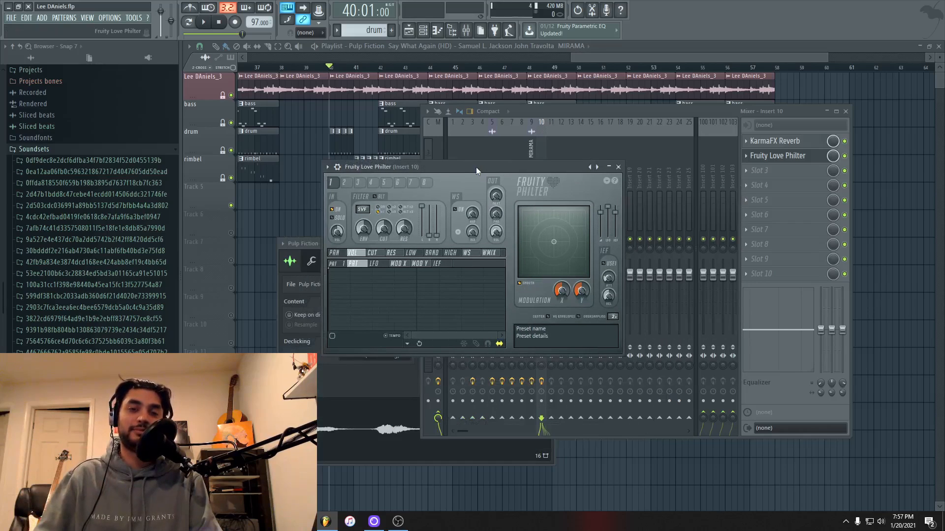
left_click(793, 143)
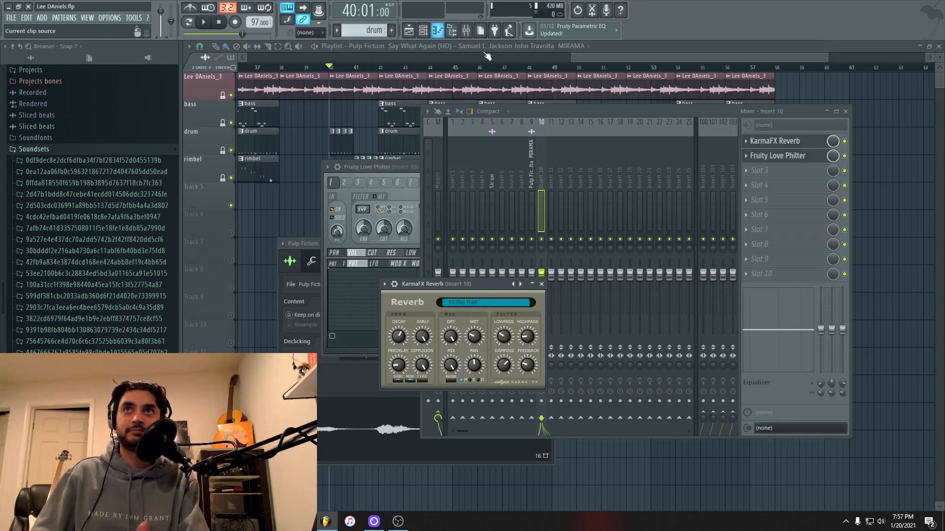
left_click_drag(597, 58, 609, 59)
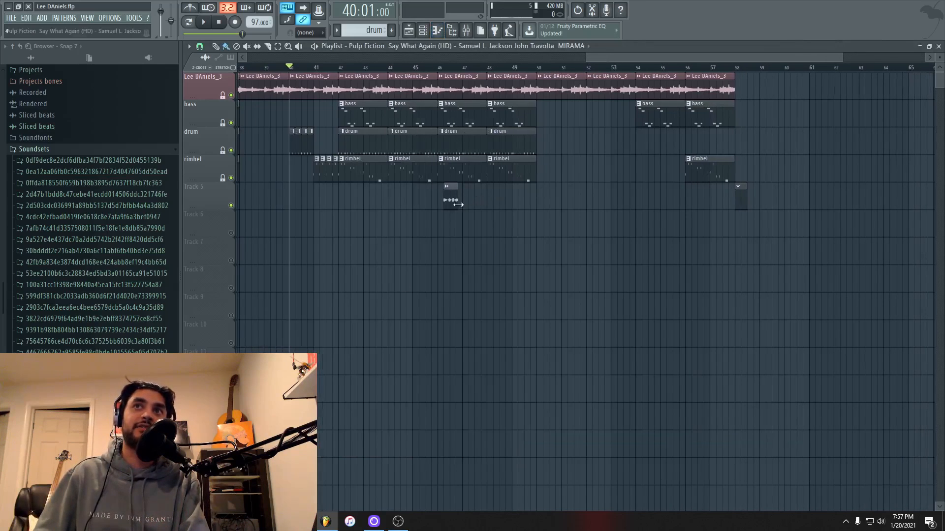
Step: Solo Track 5 and play its vocal clip from bar 46, then stop playback
right_click(231, 206)
left_click(441, 69)
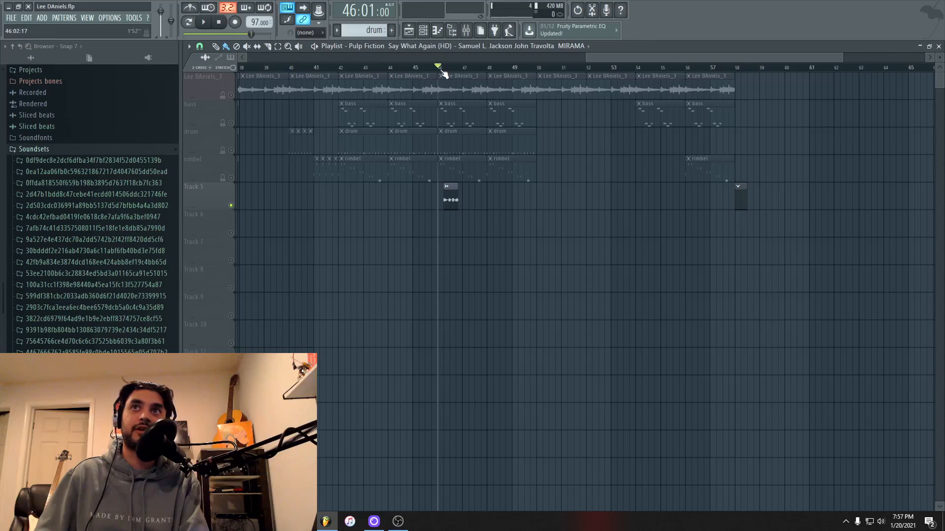
key("space")
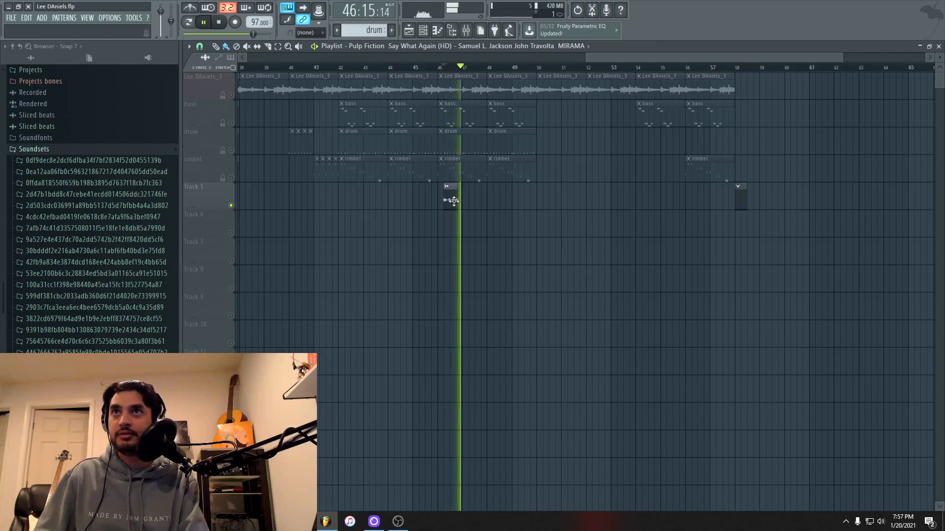
key("space")
Step: Compare the Pulp Fiction clip on mixer Insert 10 with KarmaFX Reverb and Fruity Love Philter bypassed and with both effects enabled
double_click(453, 201)
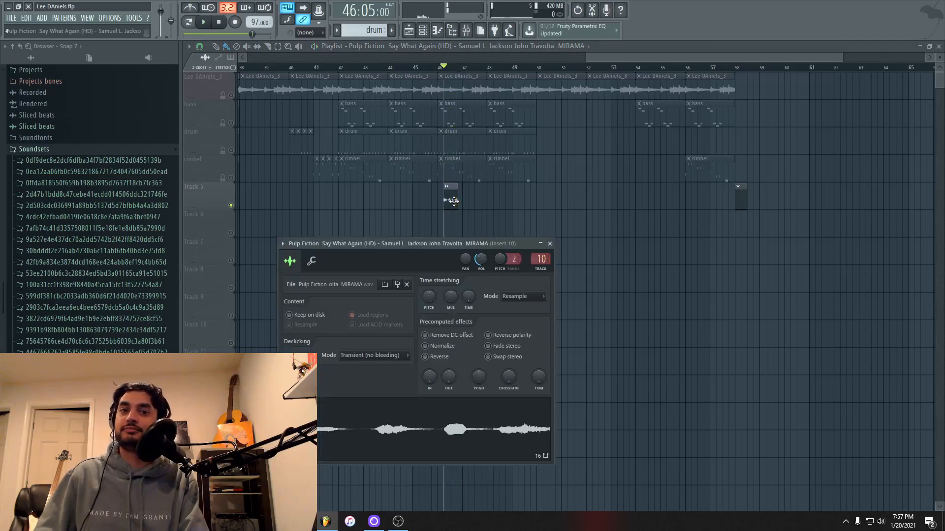
double_click(541, 258)
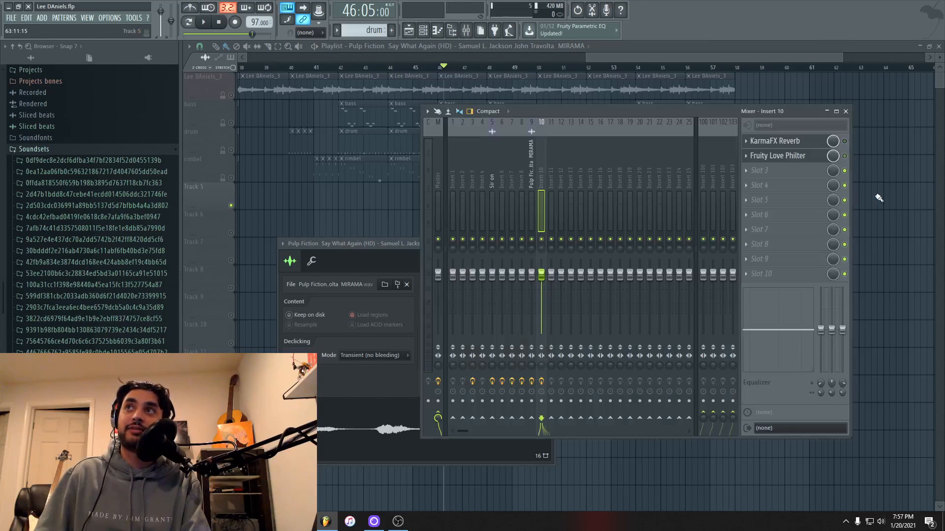
key("space")
key("space")
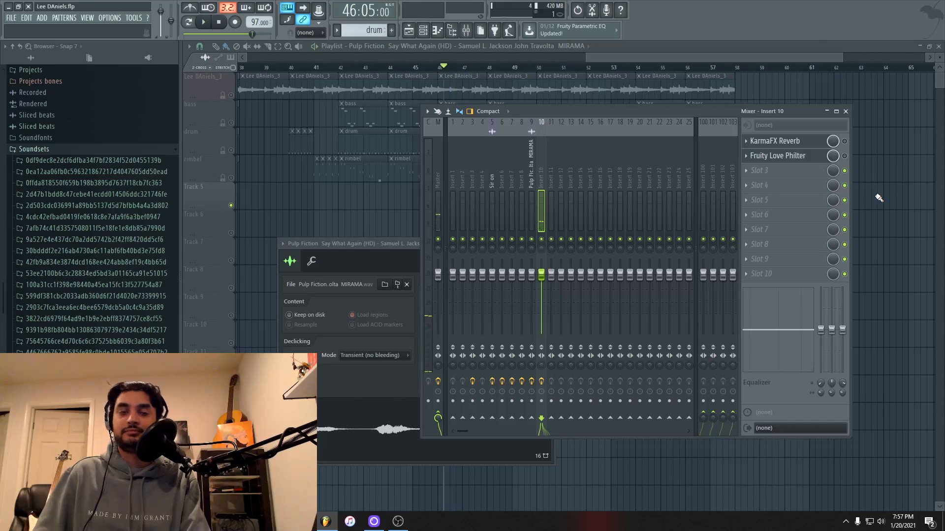
left_click(845, 157)
key("space")
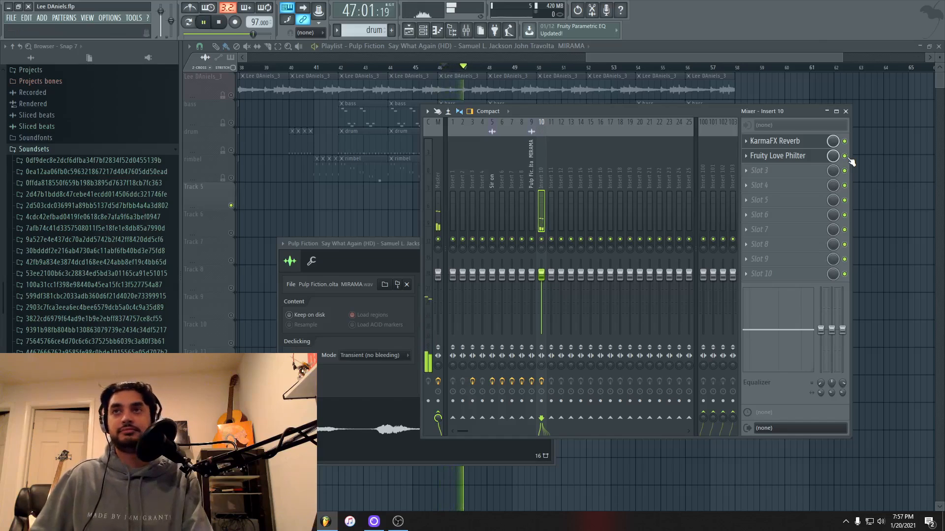
key("space")
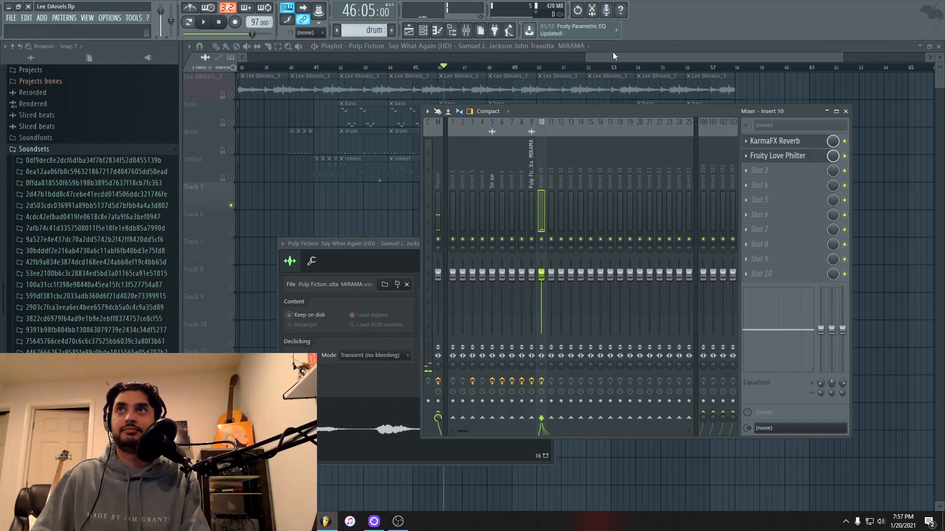
Step: Return to the playlist, set the playback position to bar 46 and unmute the Lee DAniels_3, bass, drum and rimbel tracks
key("F12")
left_click(438, 68)
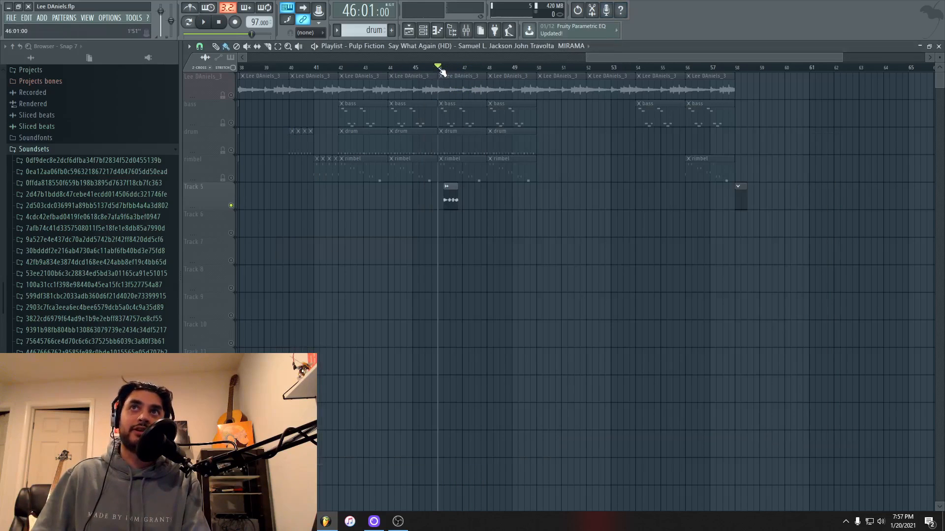
left_click(231, 95)
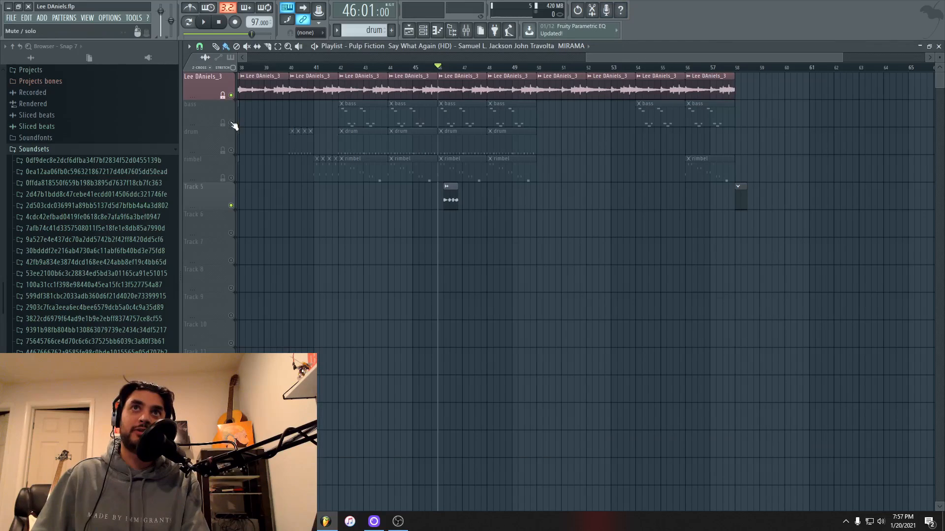
left_click(231, 123)
left_click(231, 151)
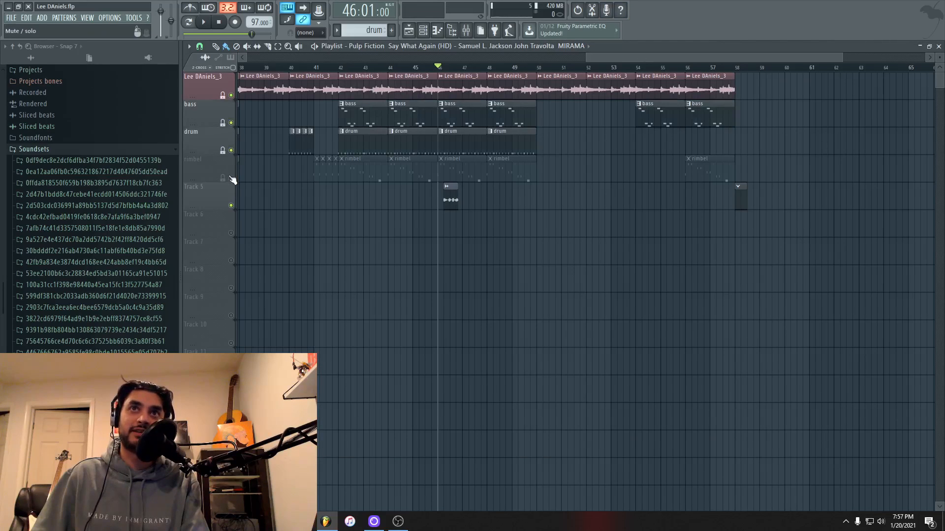
left_click(231, 177)
Step: Play the full arrangement with the vocal clip from bar 46, stop, and return to the beginning of the playlist
key("space")
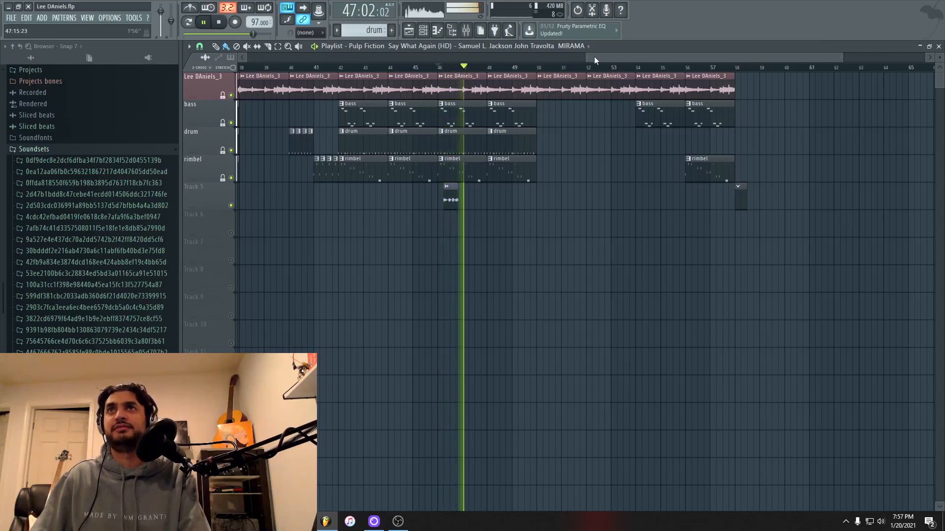
left_click_drag(614, 58, 671, 69)
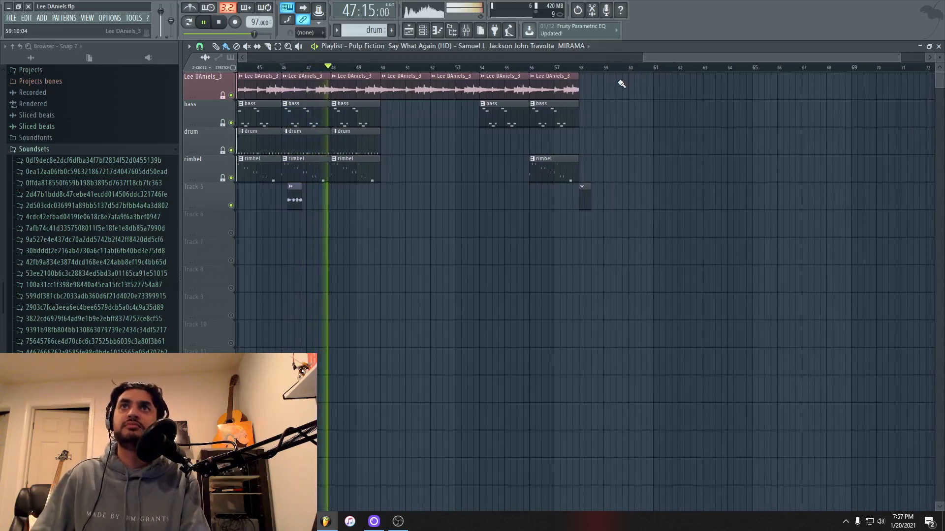
key("space")
left_click_drag(665, 57, 3, 73)
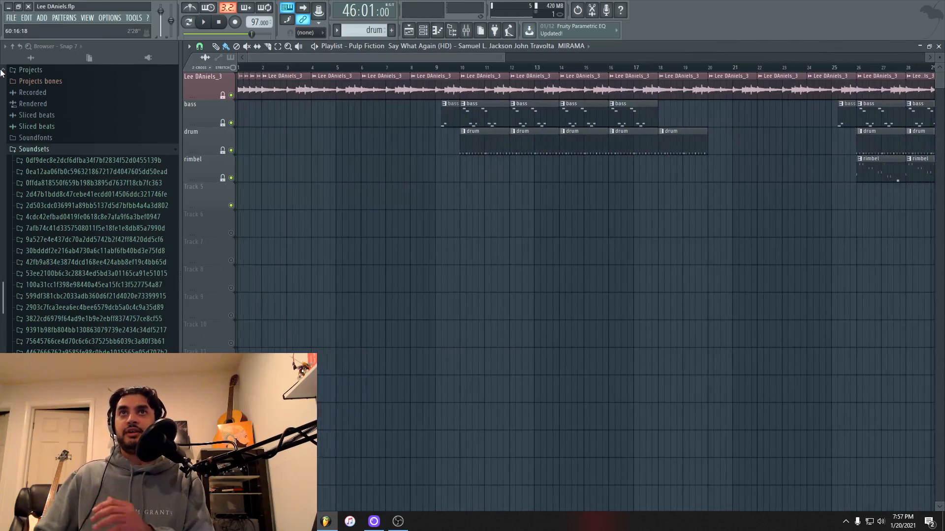